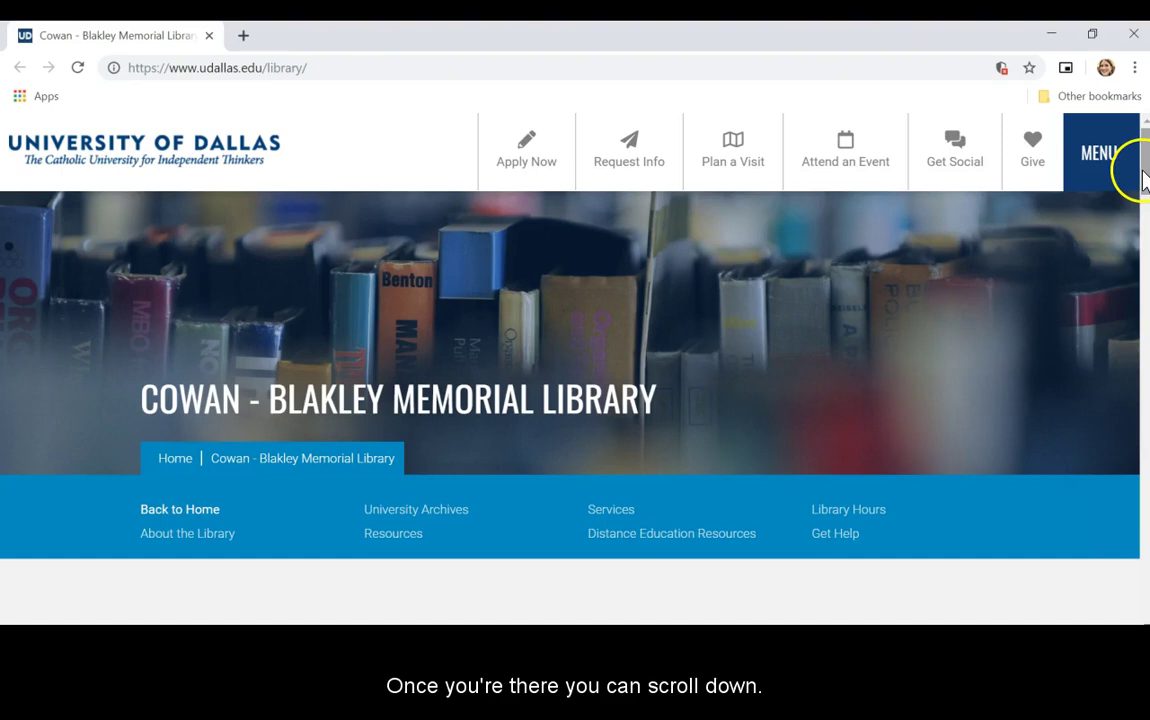
Pick ATLA Religion Database from the library's Databases quick links to reach the OpenAthens sign-in
{"action": "mouse_move", "coordinate": [1137, 175]}
{"action": "left_click_drag", "start_coordinate": [1138, 175], "coordinate": [1145, 246]}
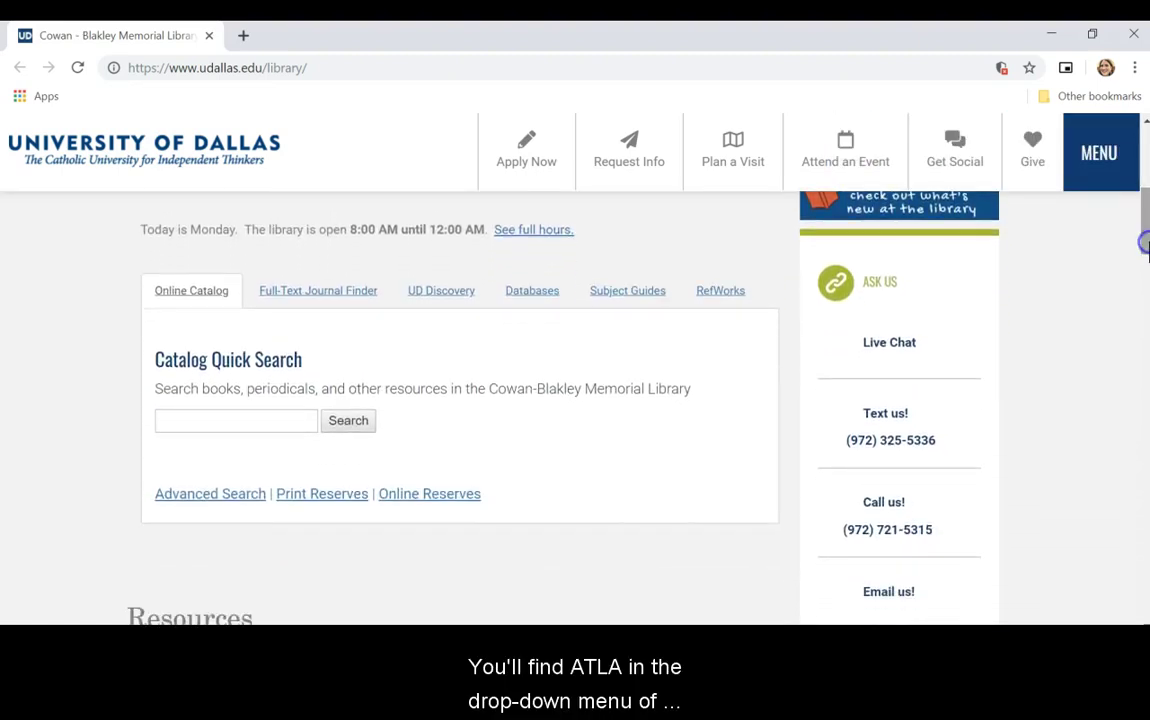
{"action": "left_click", "coordinate": [522, 302]}
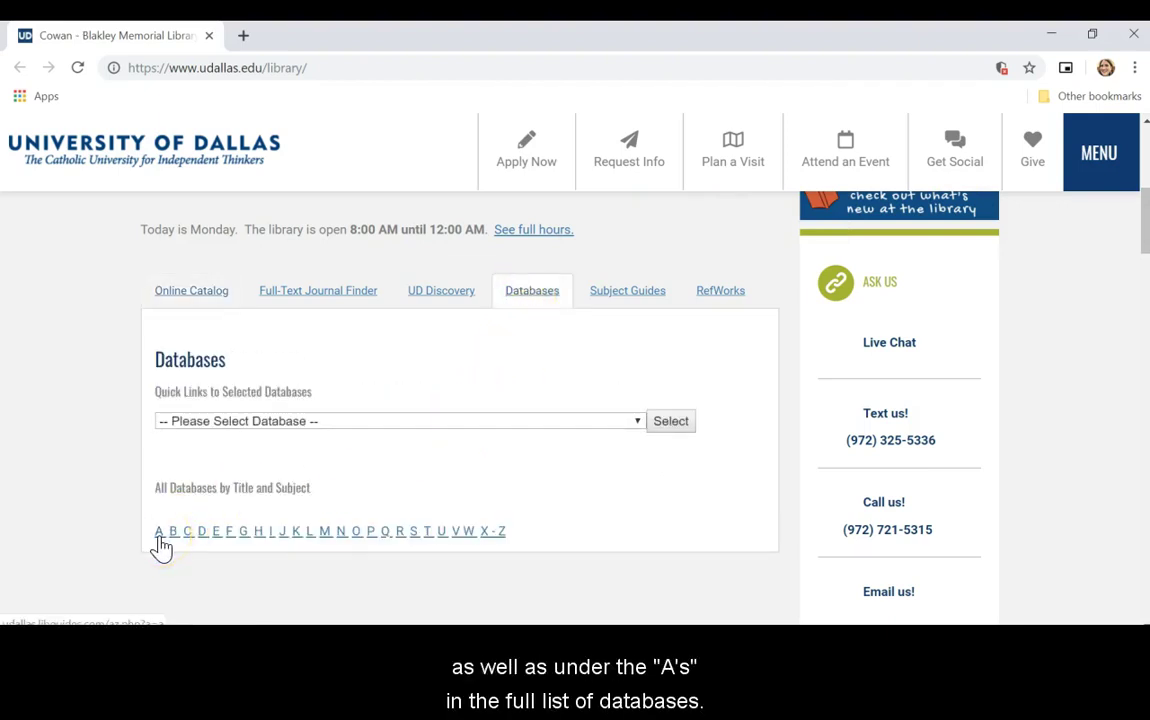
{"action": "left_click", "coordinate": [617, 424]}
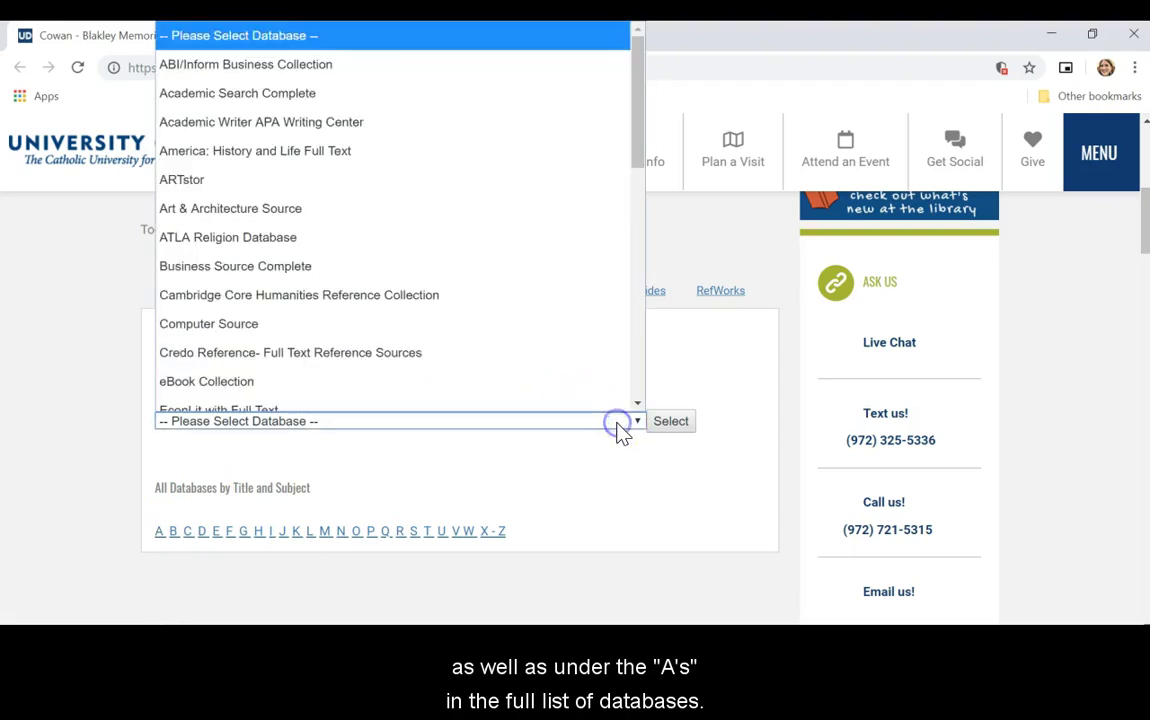
{"action": "left_click", "coordinate": [530, 193]}
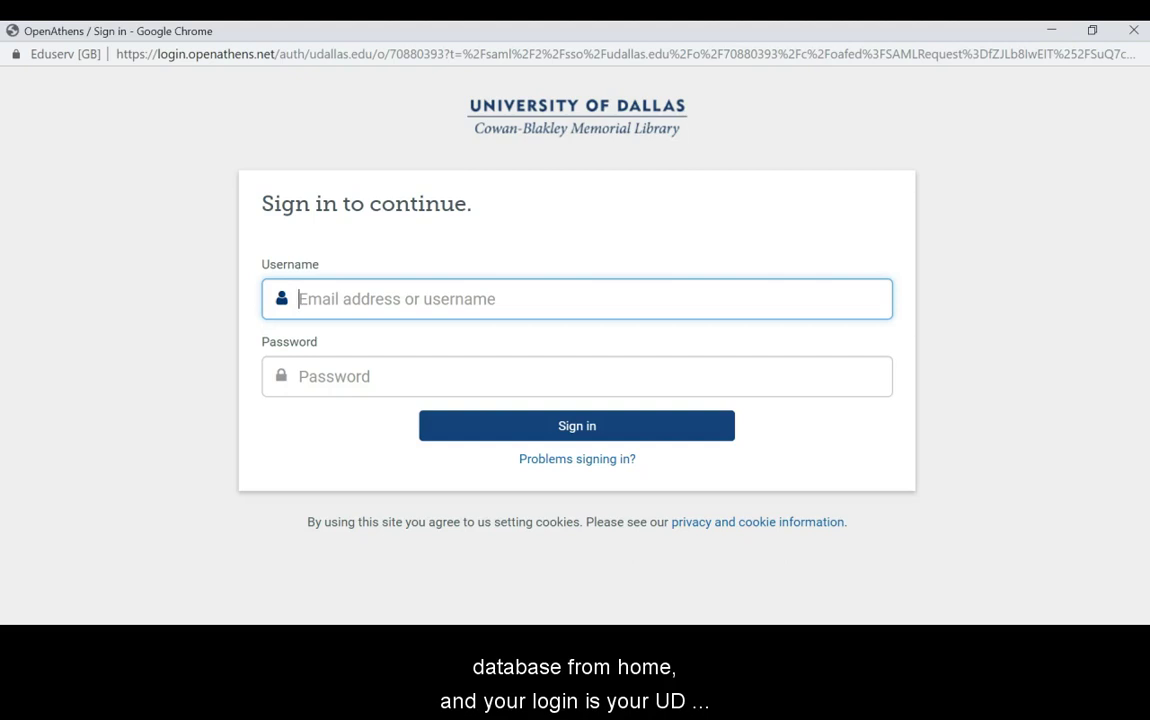
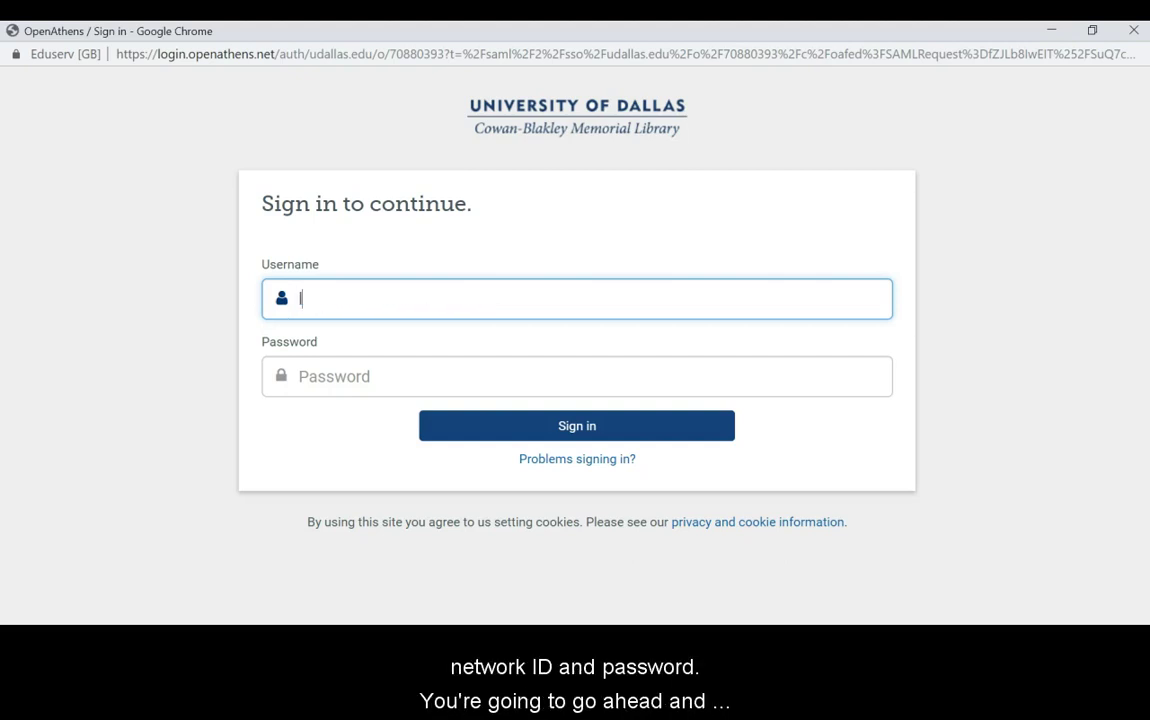
Sign in to OpenAthens with the university network ID and password
{"action": "key", "text": "Tab"}
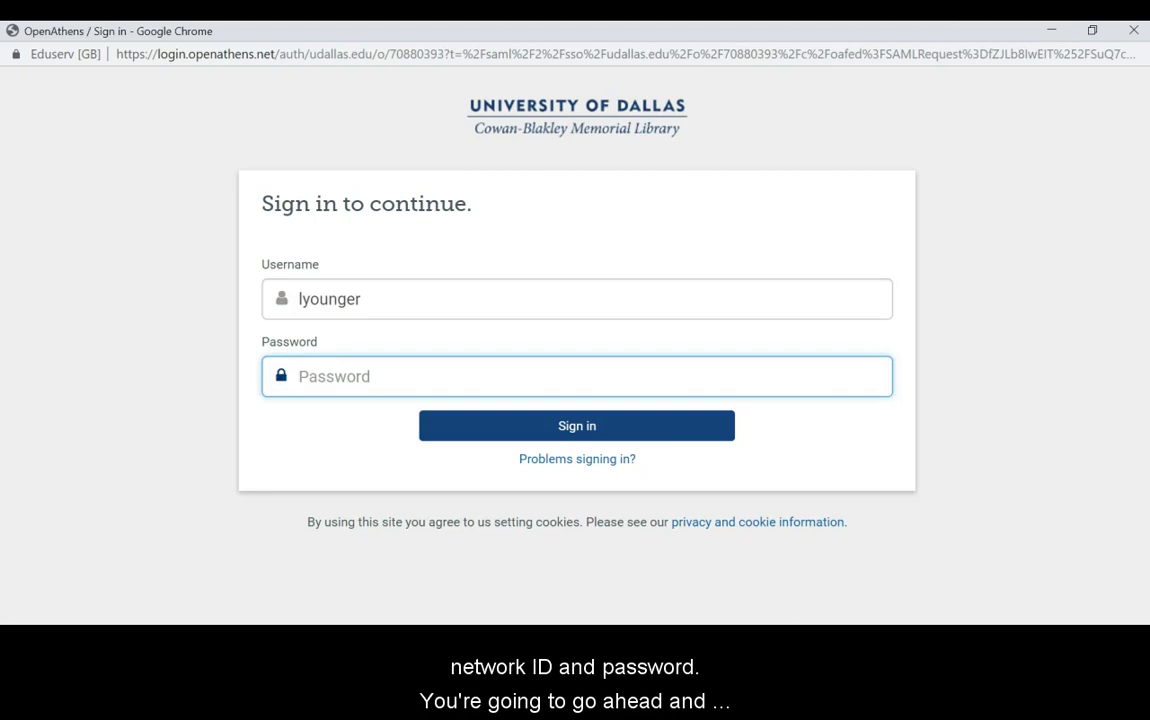
{"action": "type", "text": "**********"}
{"action": "key", "text": "Return"}
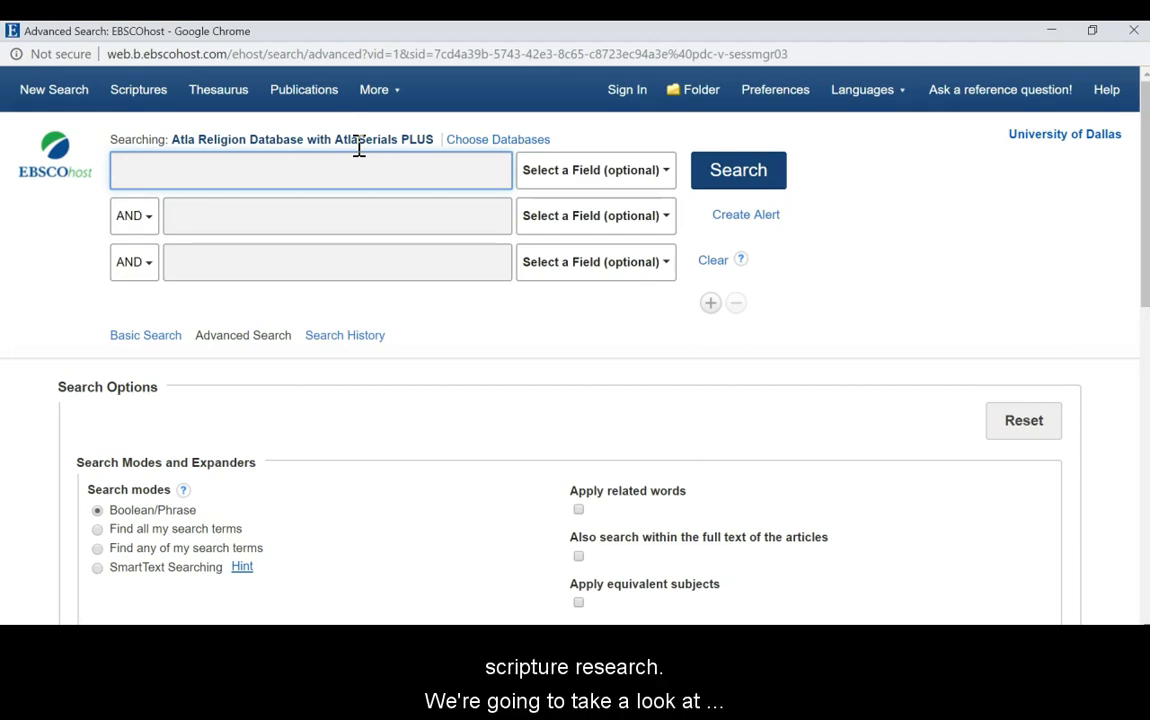
Drill through the scripture index to Judges chapter 7, verse 7, listing its 118 articles
{"action": "left_click", "coordinate": [143, 98]}
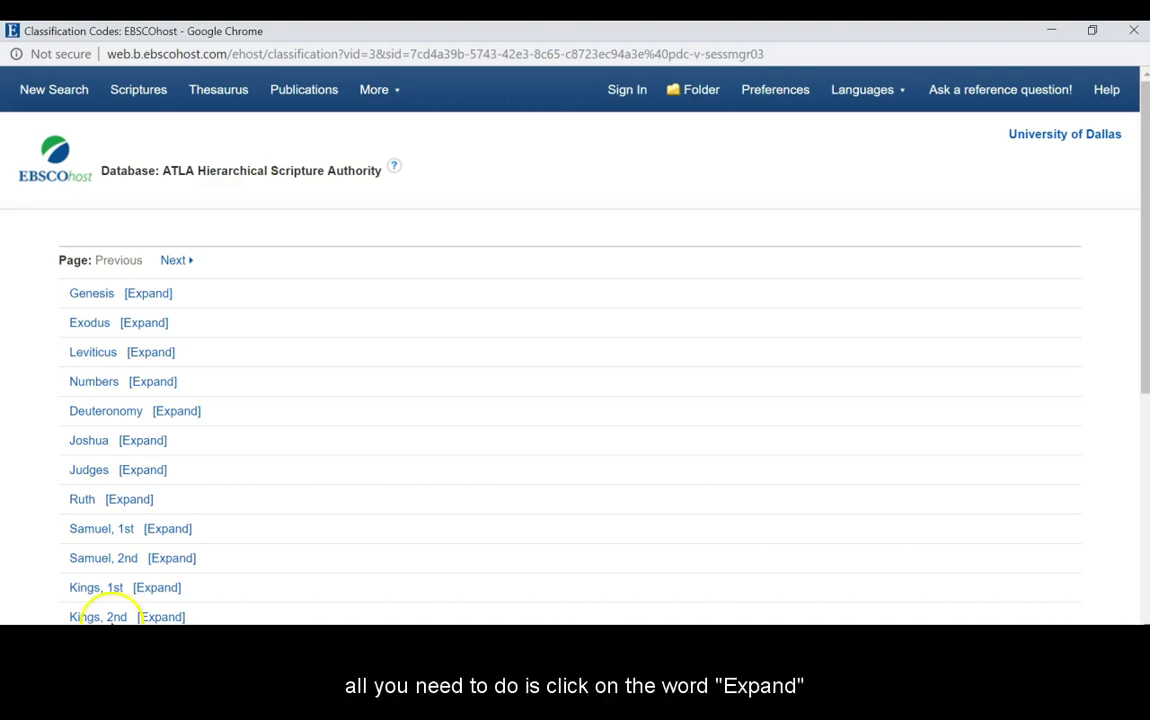
{"action": "left_click", "coordinate": [154, 474]}
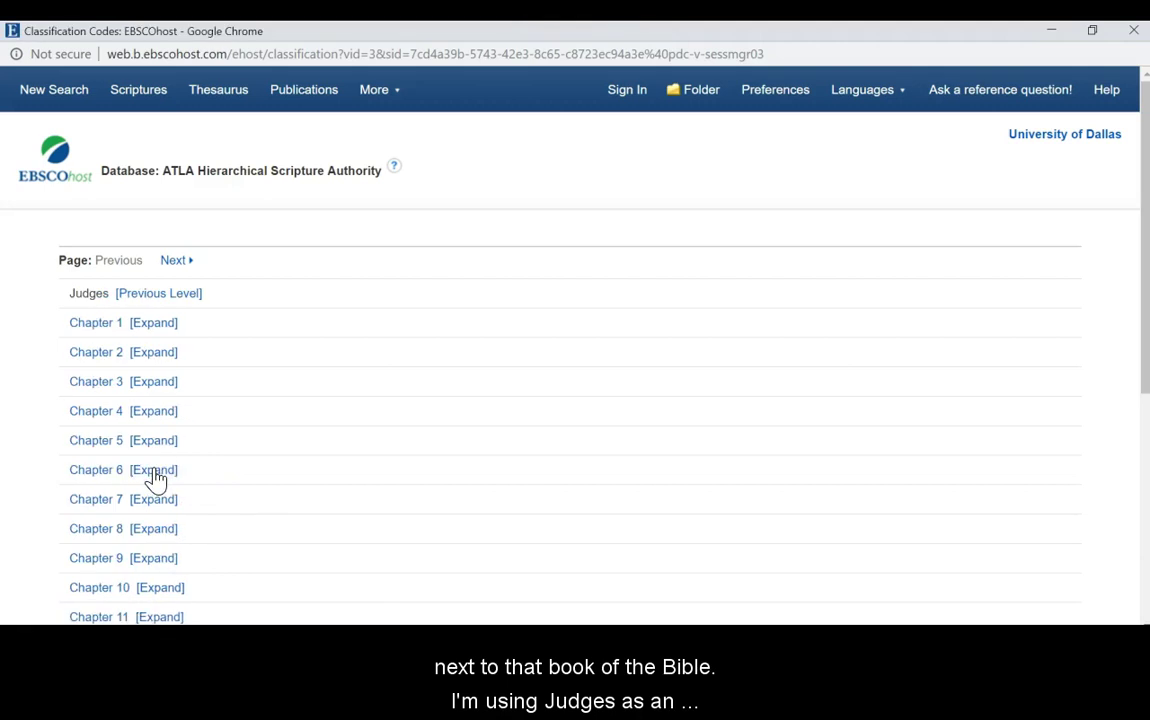
{"action": "left_click", "coordinate": [153, 499]}
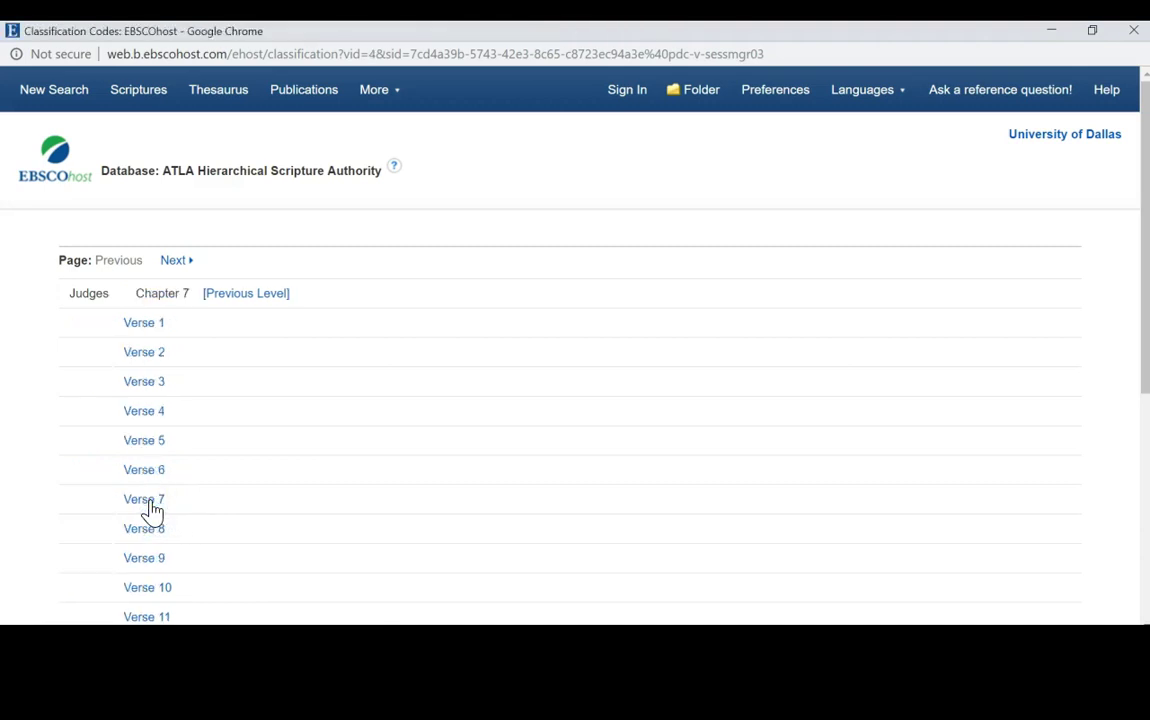
{"action": "left_click", "coordinate": [150, 508]}
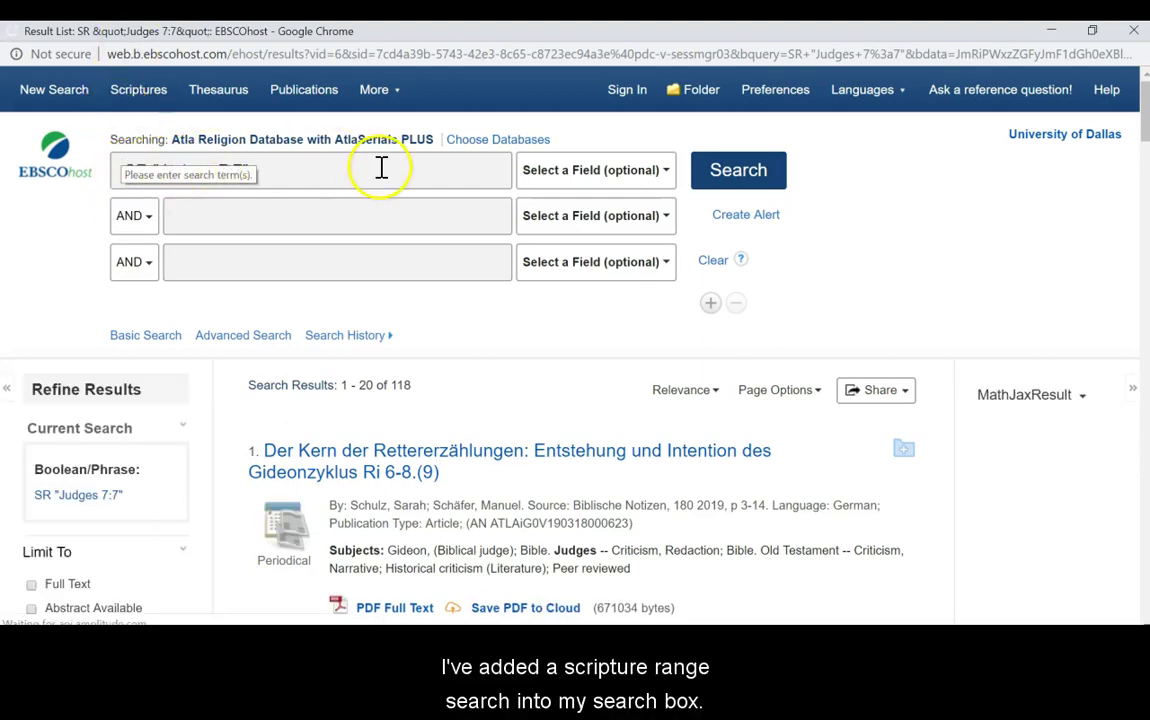
Limit the Judges 7:7 results to Scholarly (Peer Reviewed) and Academic Journals, leaving 60
{"action": "left_click", "coordinate": [393, 170]}
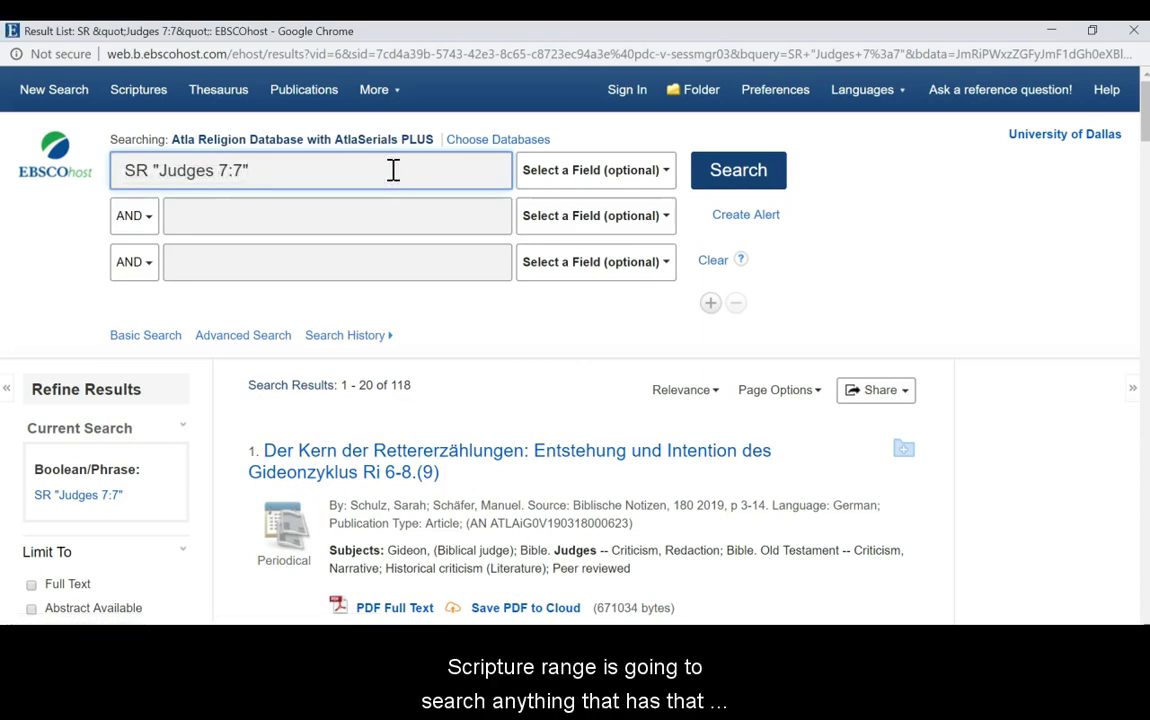
{"action": "left_click", "coordinate": [375, 186]}
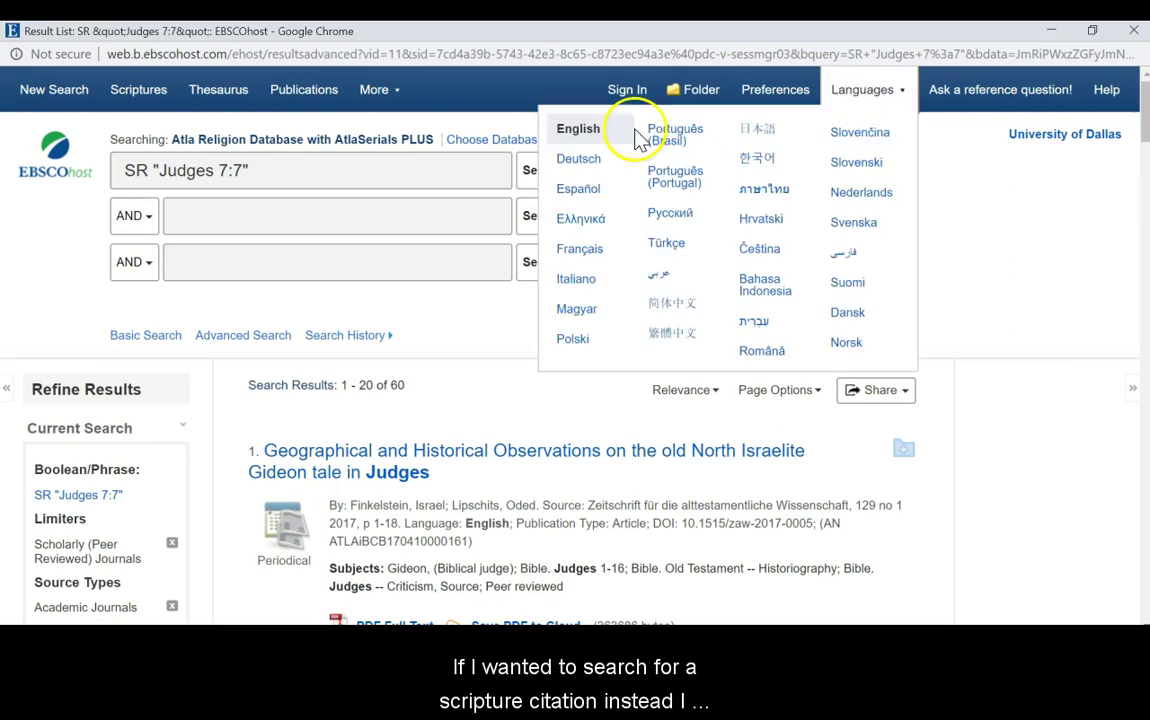
Search John 3:16 in the SC Scripture Citation field, returning 32 results
{"action": "left_click", "coordinate": [141, 172]}
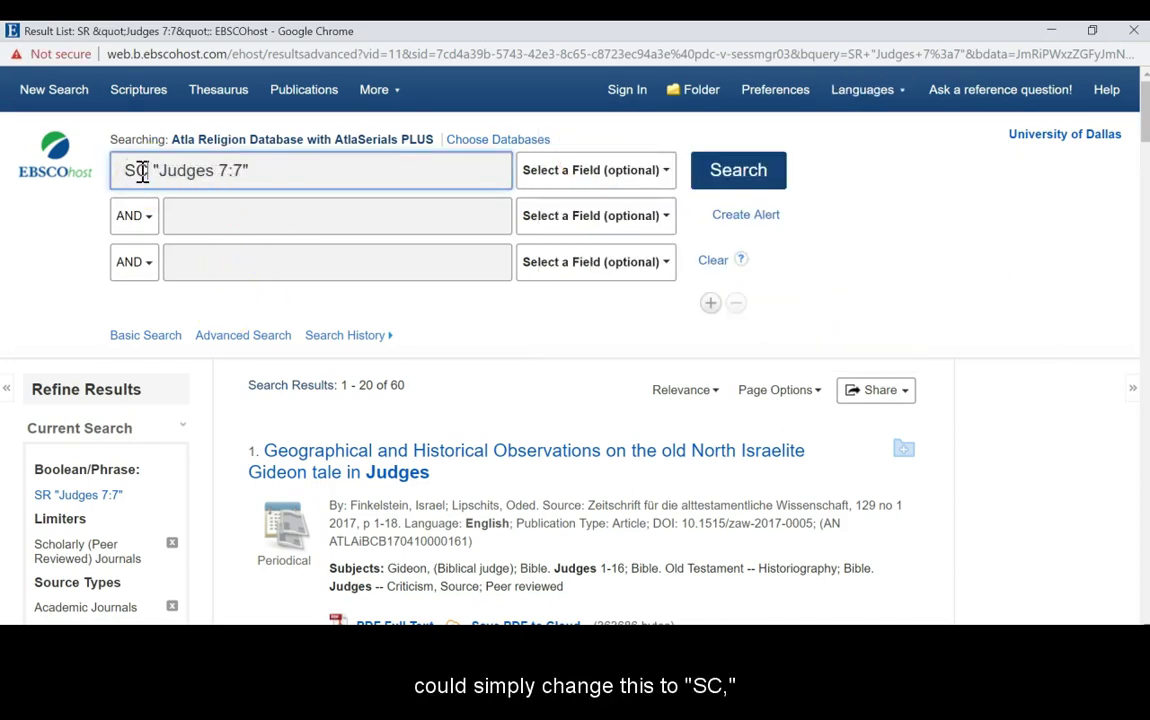
{"action": "type", "text": "C"}
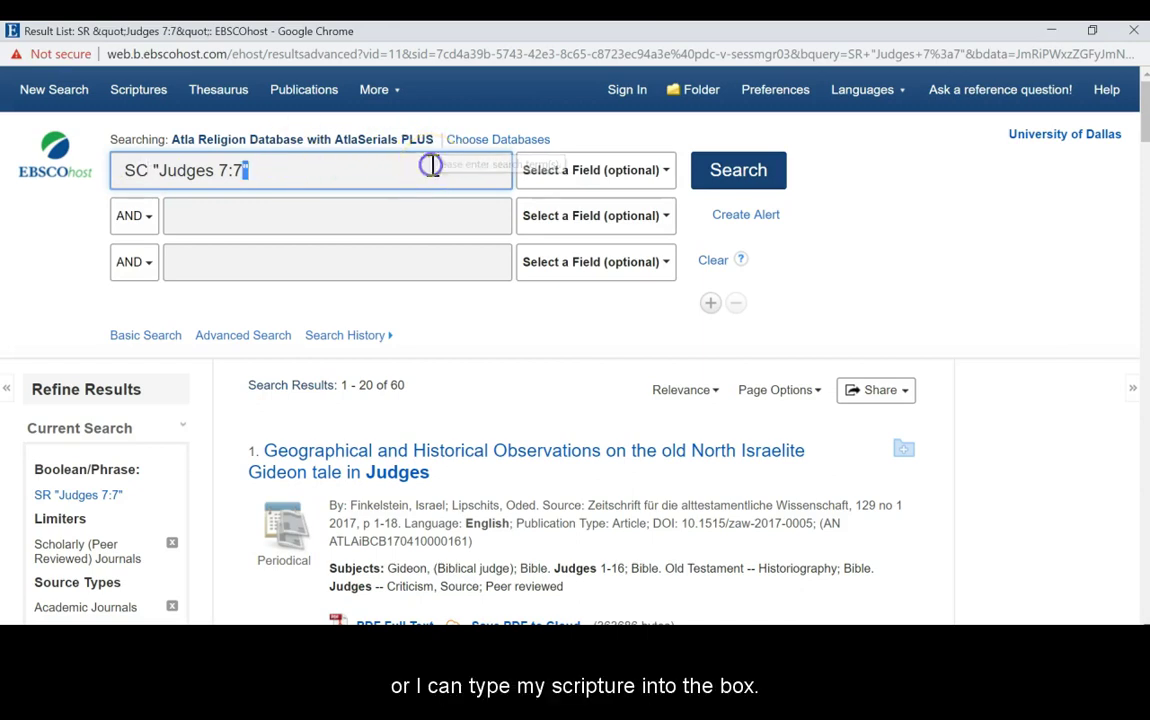
{"action": "triple_click", "coordinate": [432, 165]}
{"action": "type", "text": "John "}
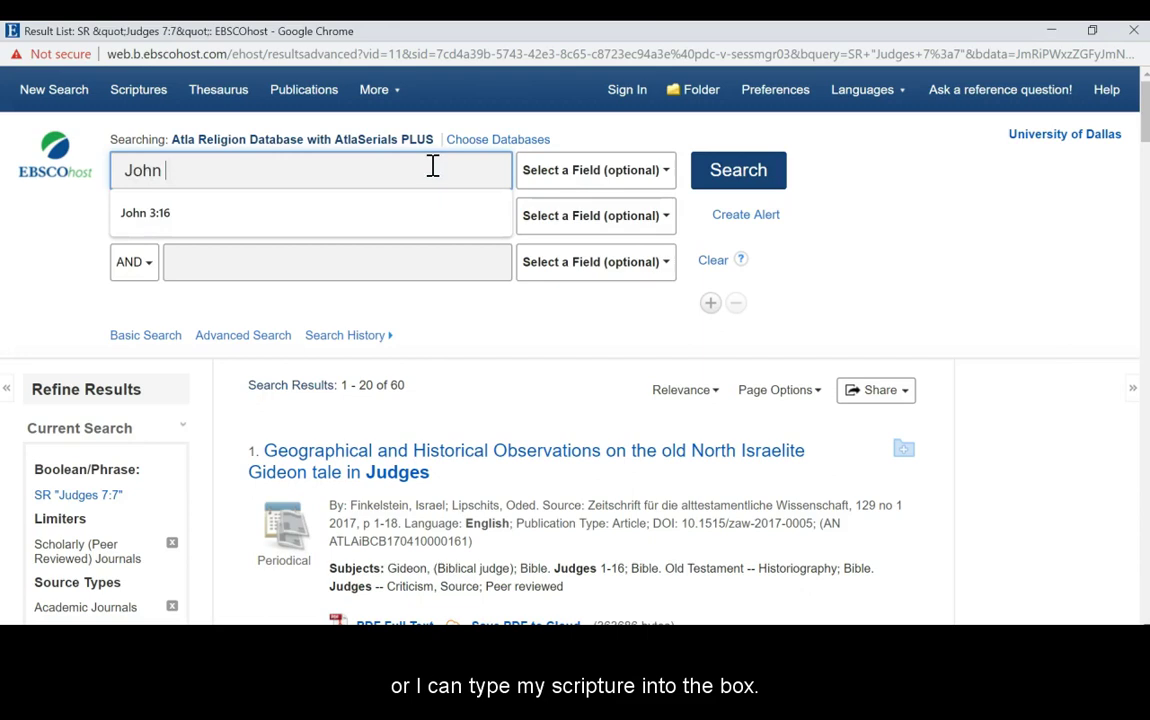
{"action": "type", "text": "3:16"}
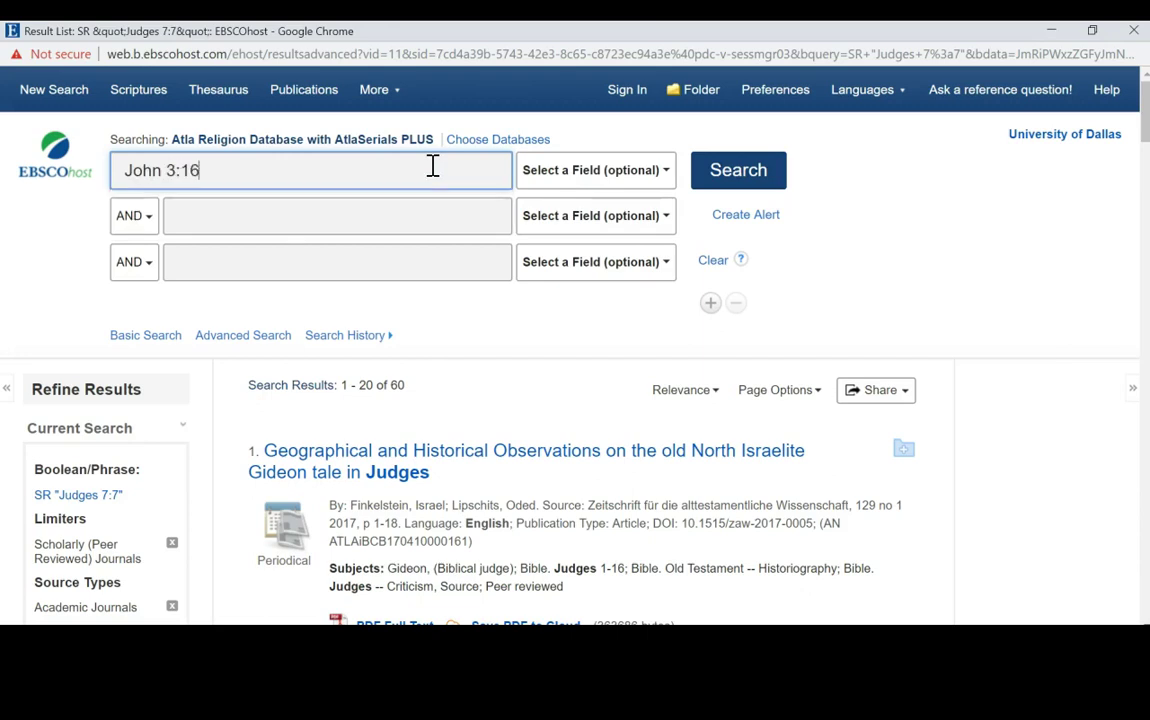
{"action": "left_click", "coordinate": [644, 170]}
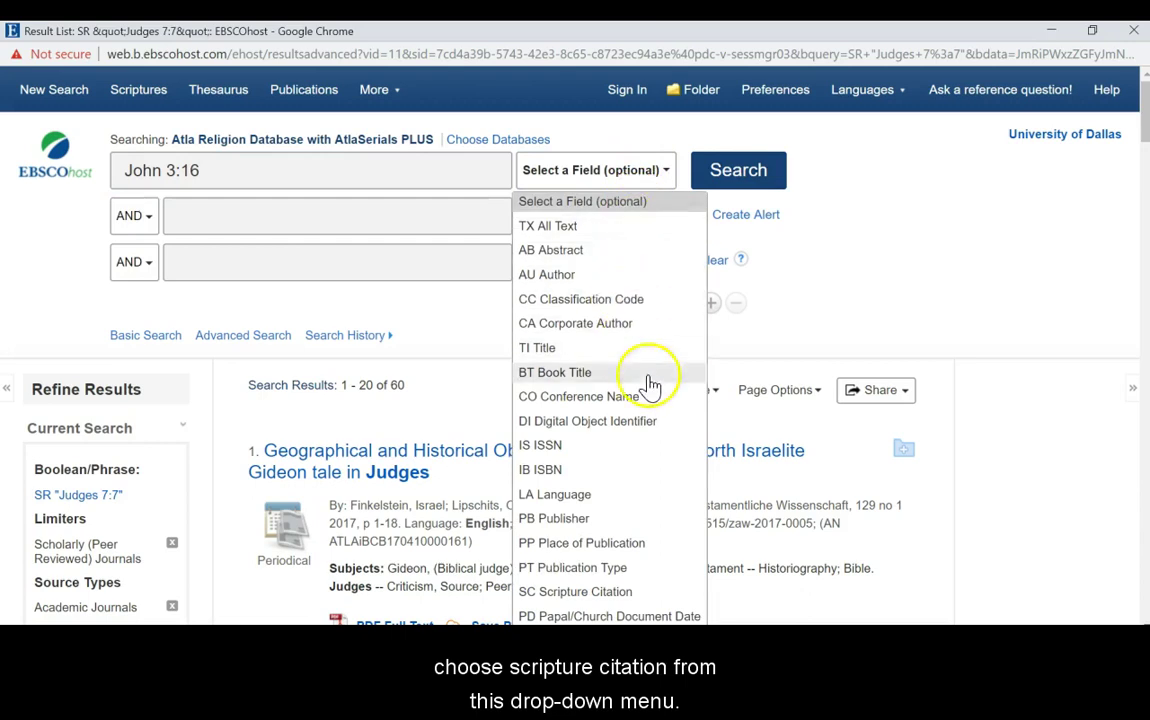
{"action": "left_click", "coordinate": [575, 592]}
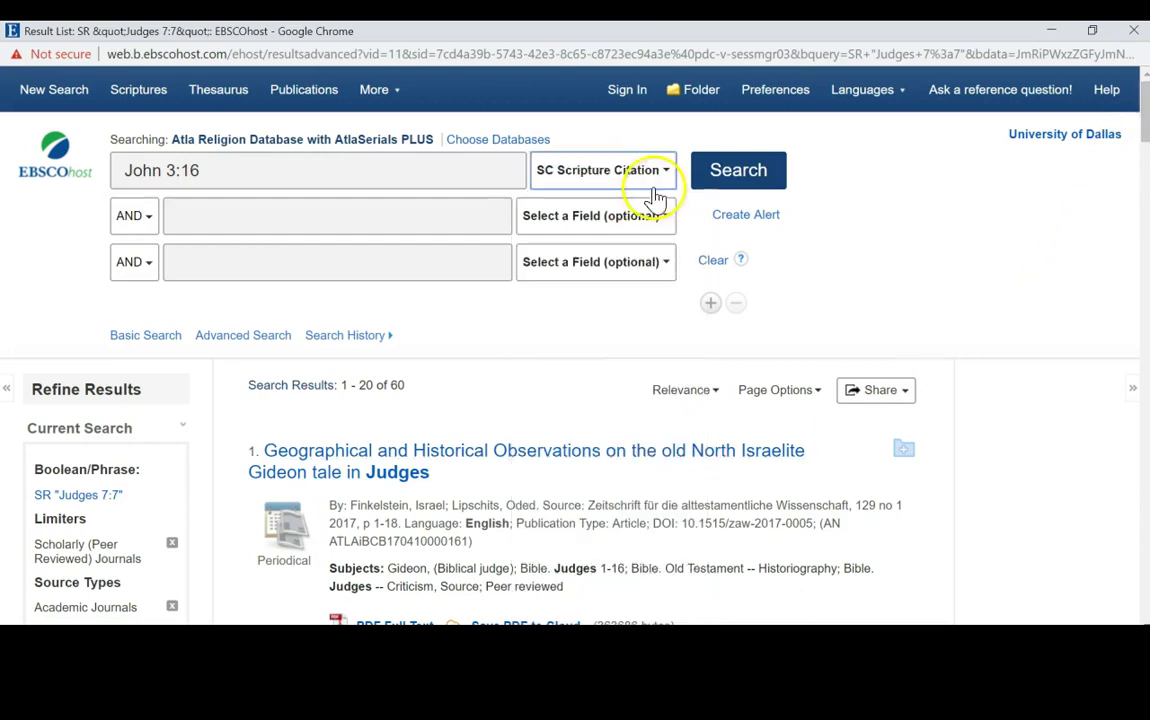
{"action": "left_click", "coordinate": [720, 175]}
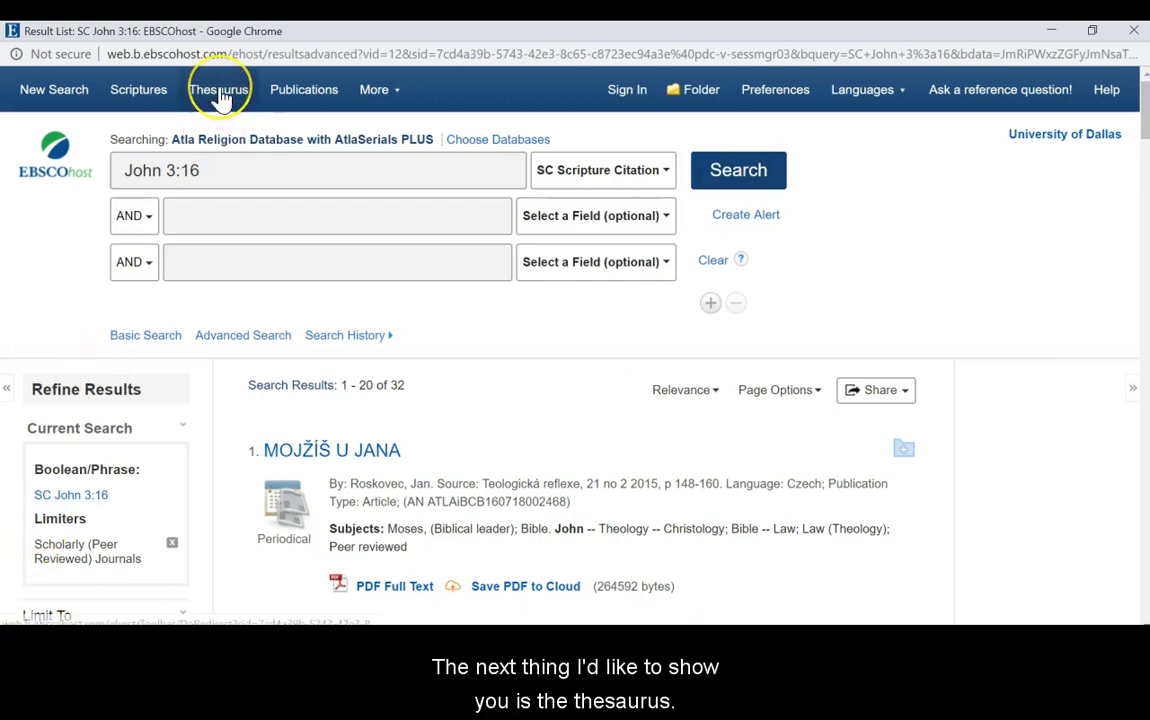
Browse the ATLA Subject Thesaurus for fire and add the exploded Fire term to the query
{"action": "left_click", "coordinate": [221, 100]}
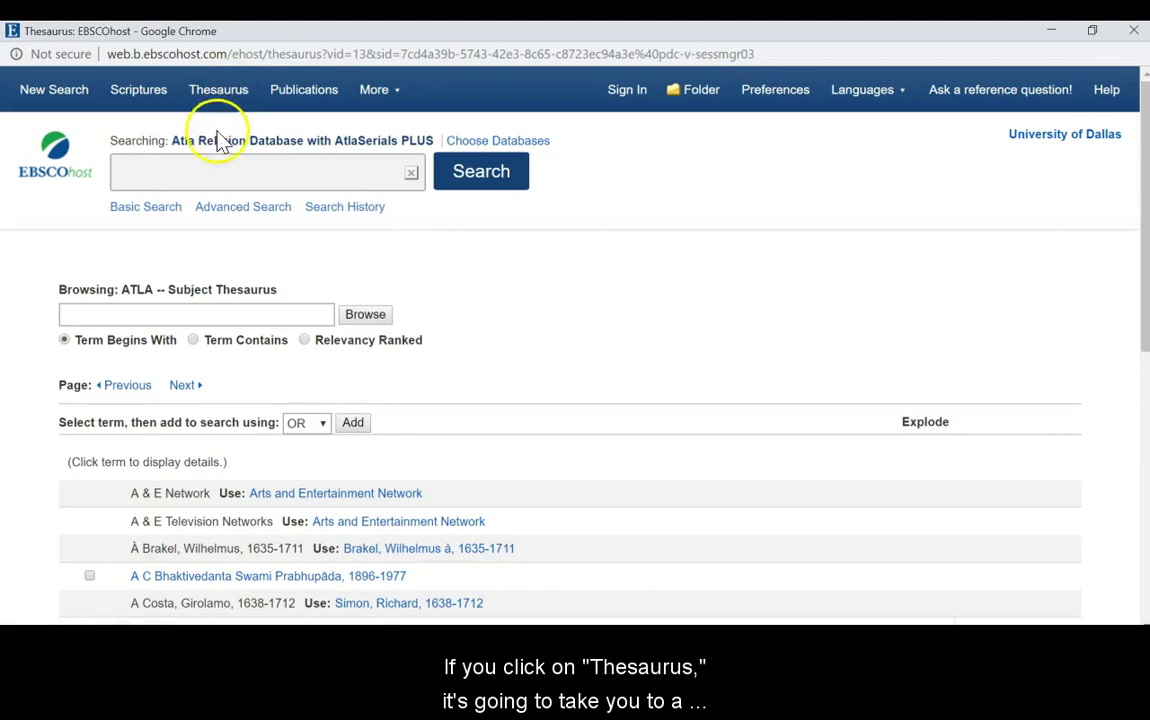
{"action": "left_click", "coordinate": [222, 171]}
{"action": "left_click", "coordinate": [219, 170]}
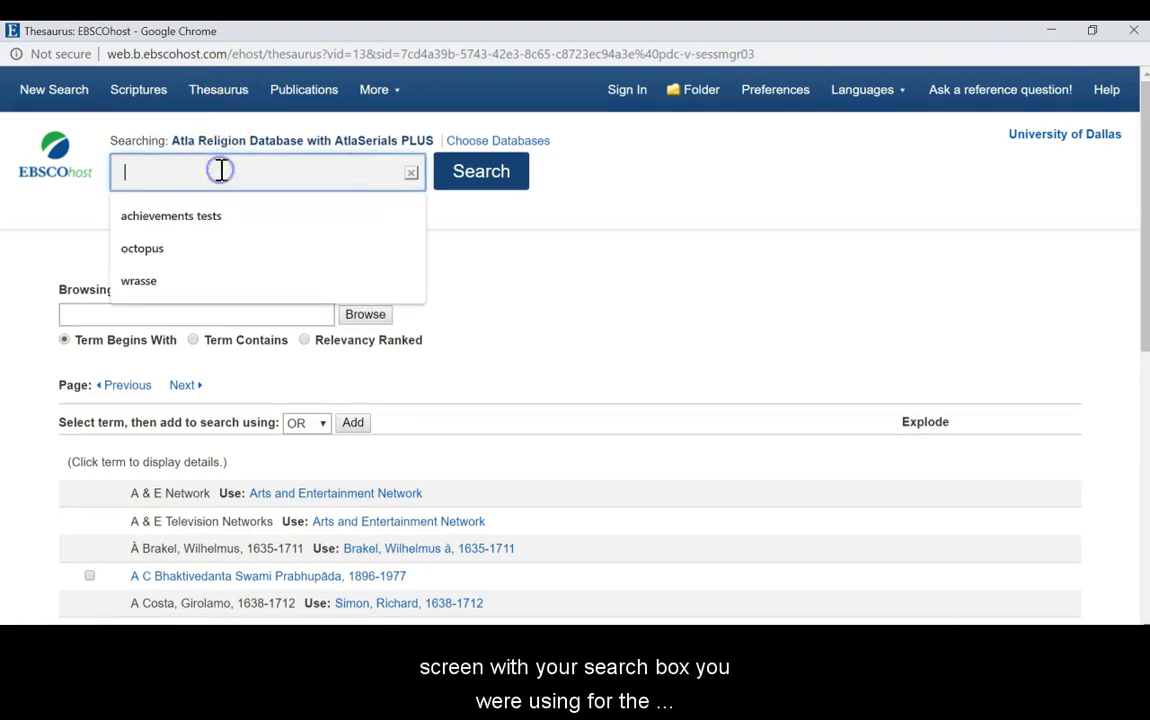
{"action": "left_click", "coordinate": [262, 313]}
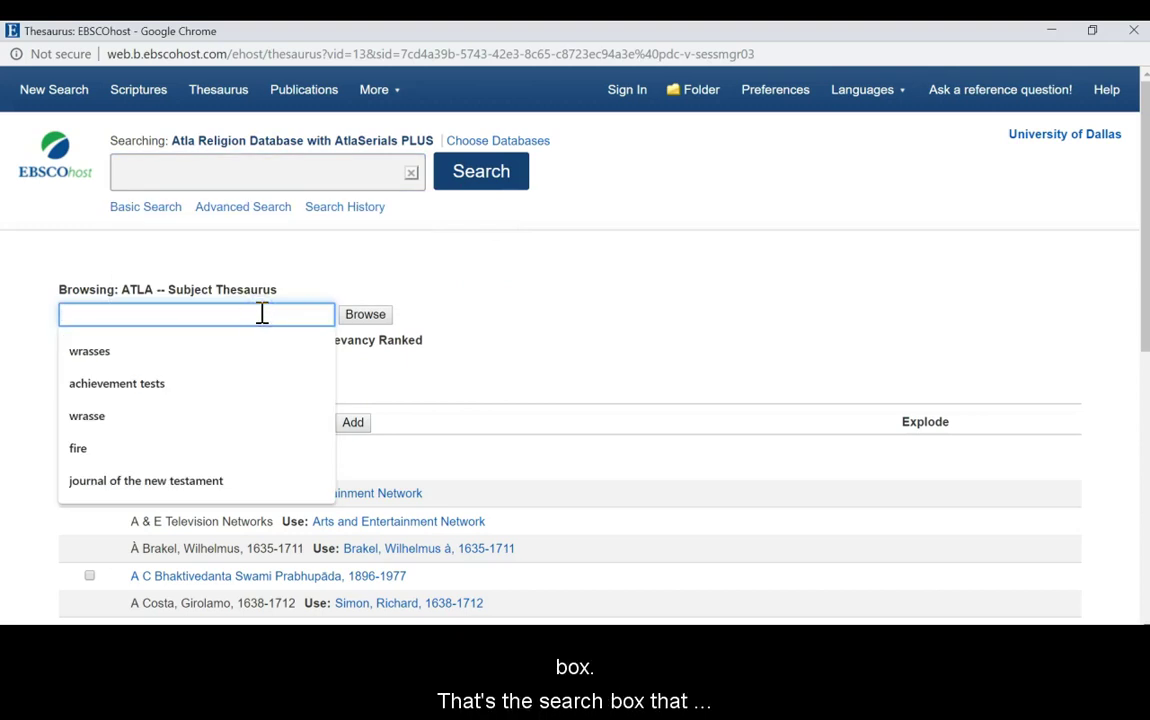
{"action": "left_click", "coordinate": [475, 265]}
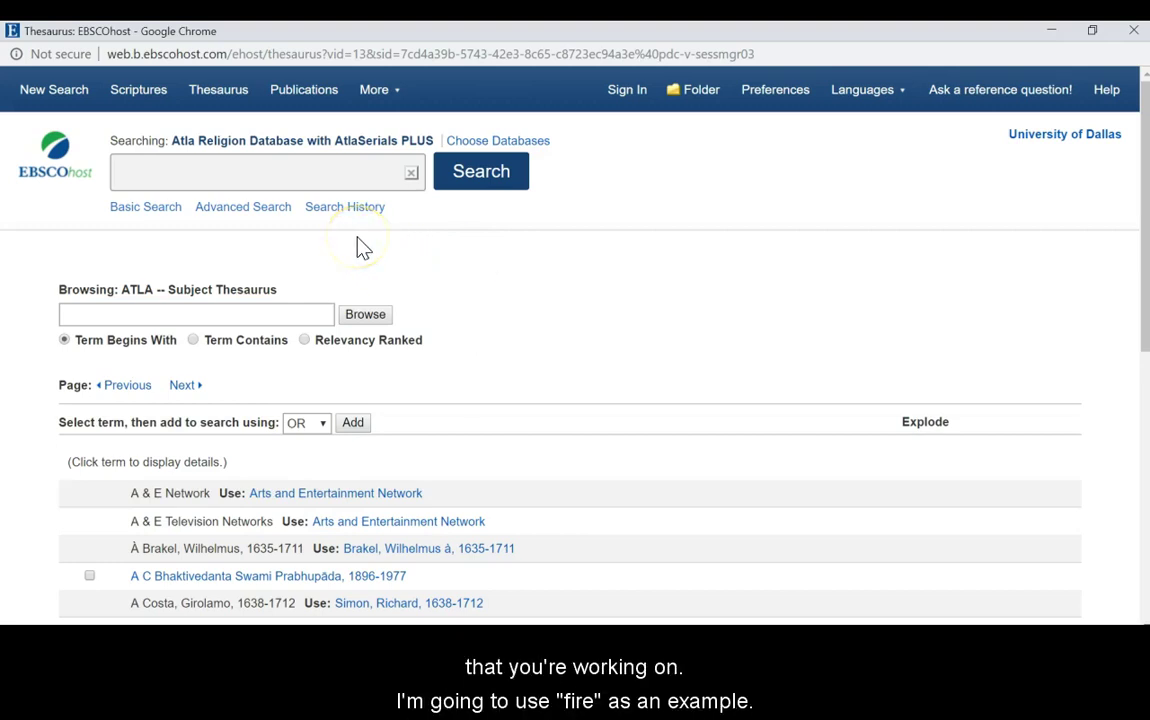
{"action": "left_click", "coordinate": [278, 313]}
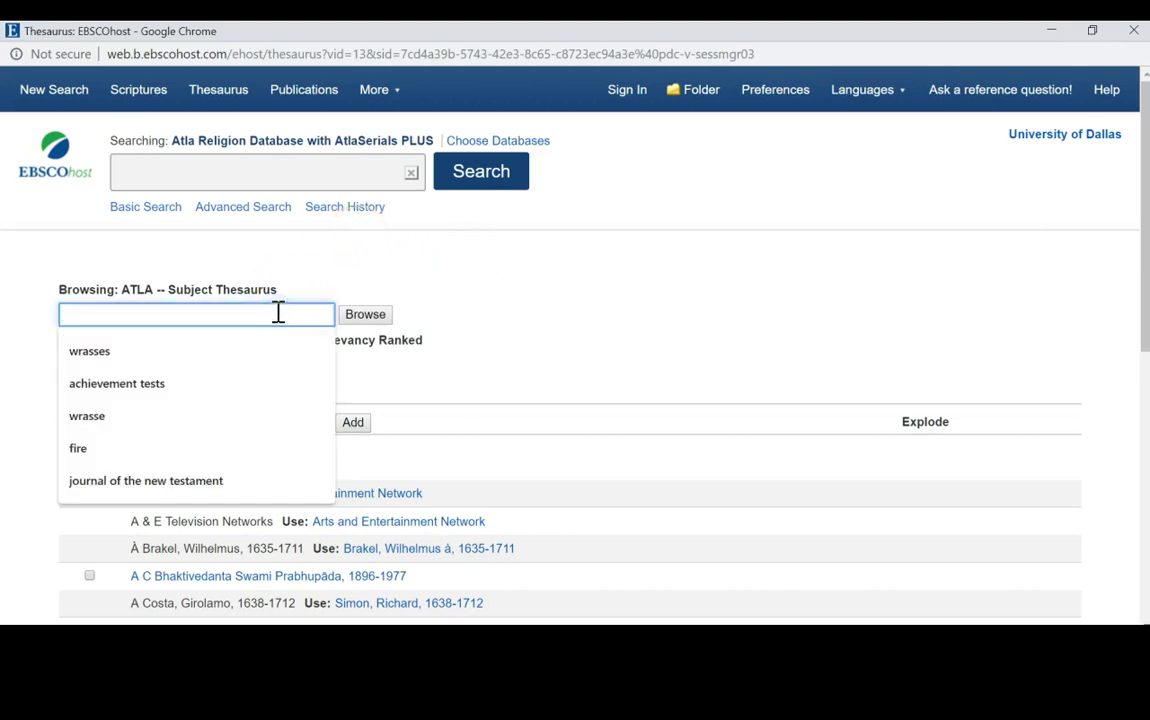
{"action": "type", "text": "fire"}
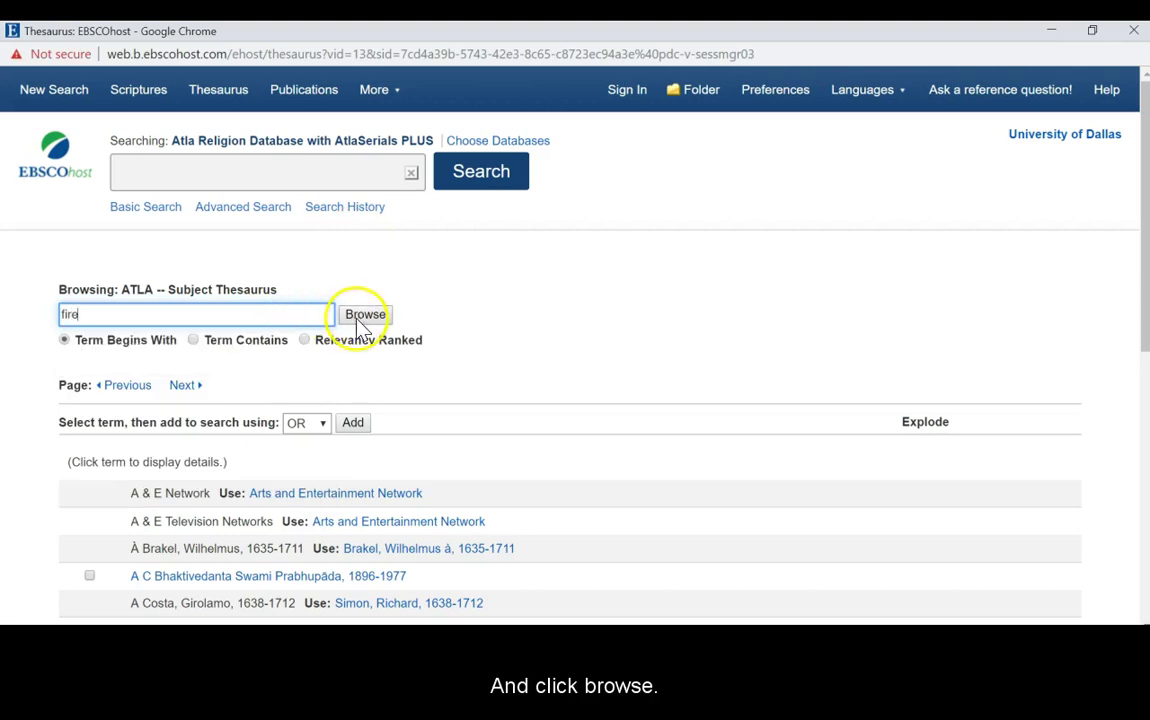
{"action": "left_click", "coordinate": [360, 318]}
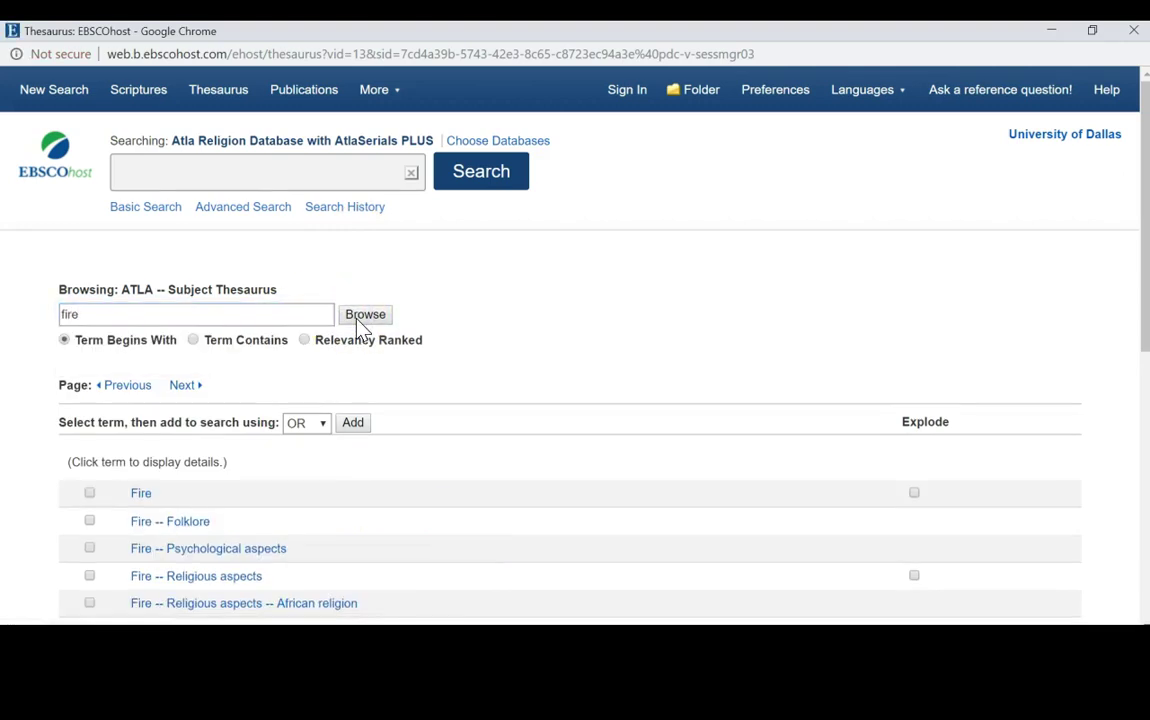
{"action": "left_click_drag", "start_coordinate": [1140, 175], "coordinate": [1145, 273]}
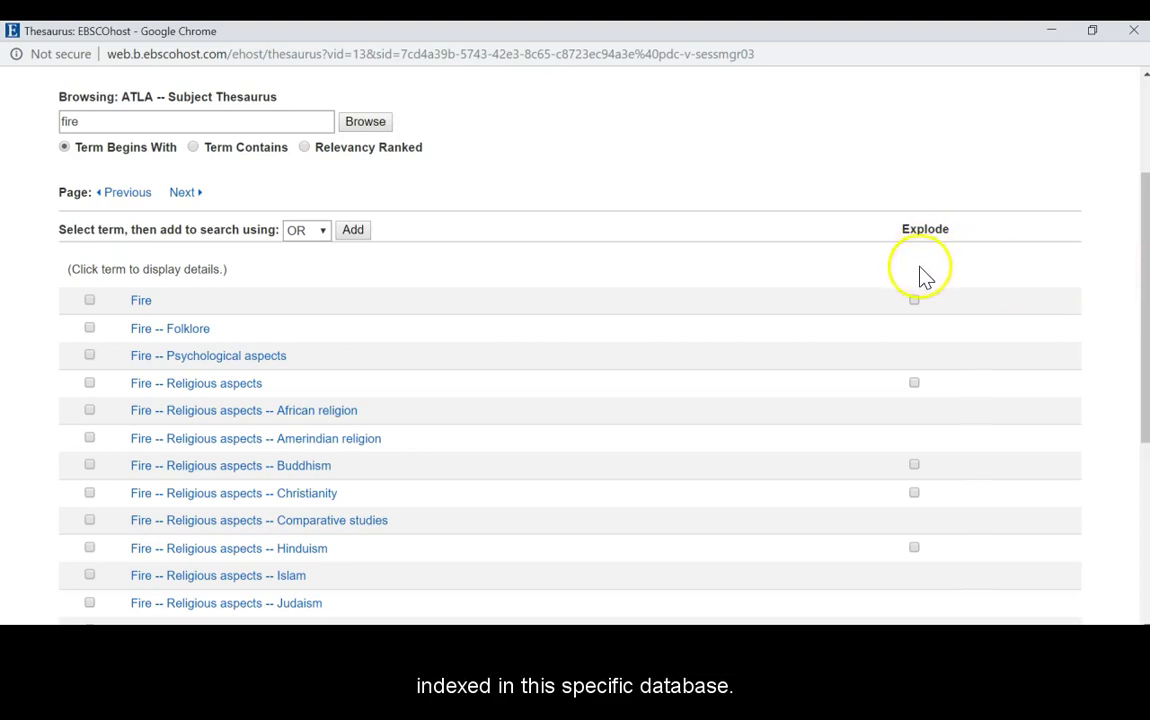
{"action": "left_click", "coordinate": [914, 301]}
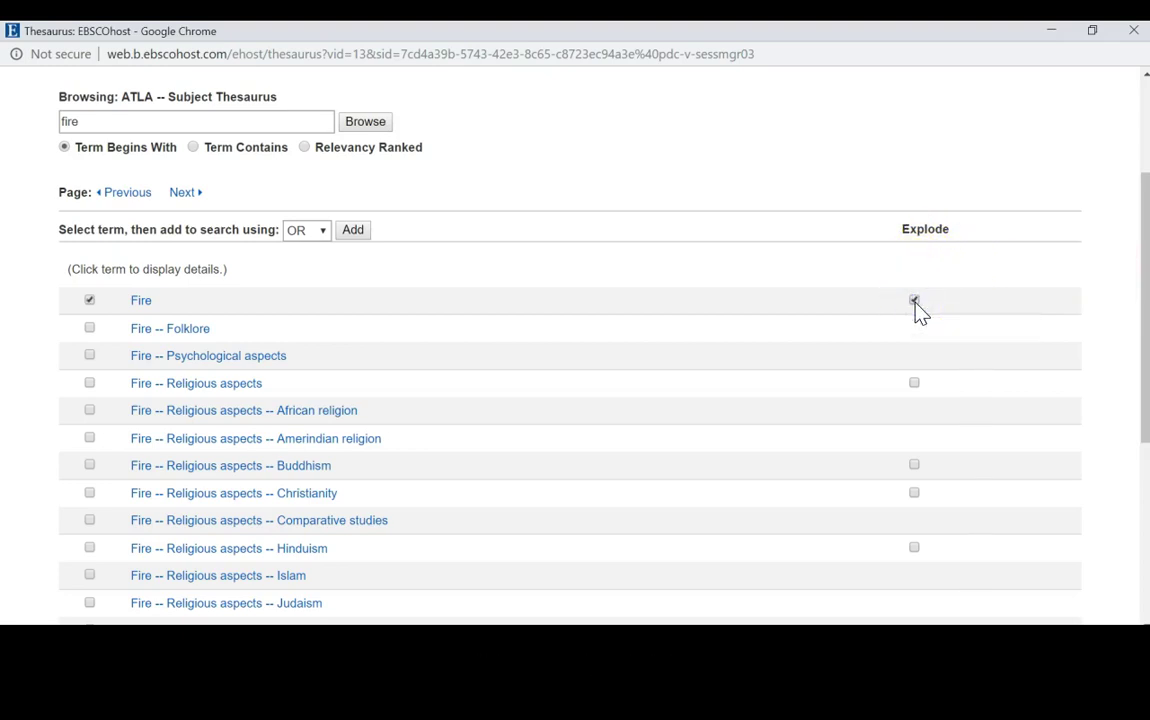
{"action": "left_click", "coordinate": [350, 232]}
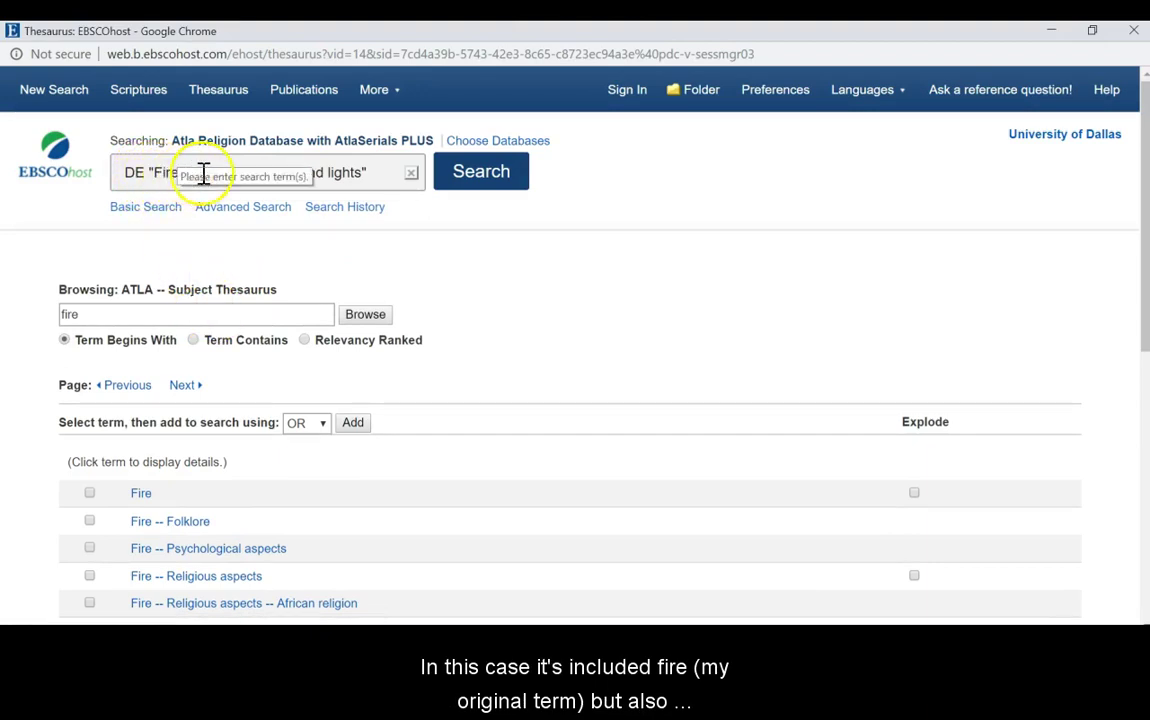
Check and run the DE "Fire" OR DE "Candles and lights" query, giving 83 results
{"action": "left_click", "coordinate": [370, 175]}
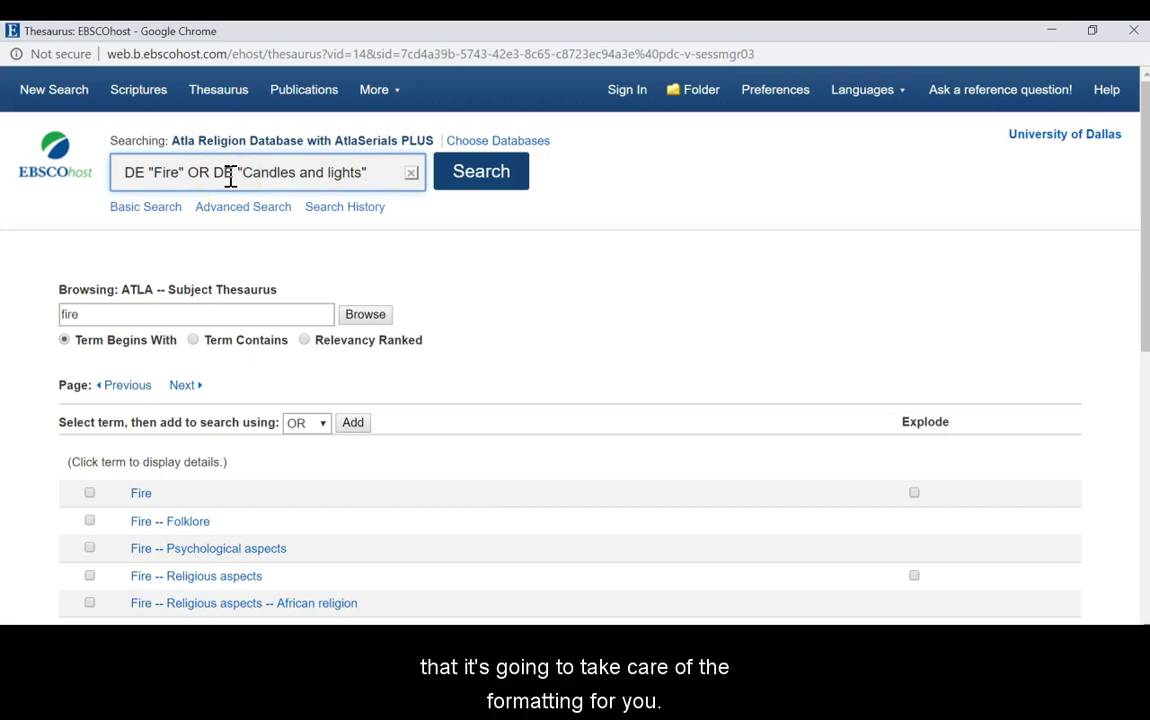
{"action": "left_click", "coordinate": [481, 182]}
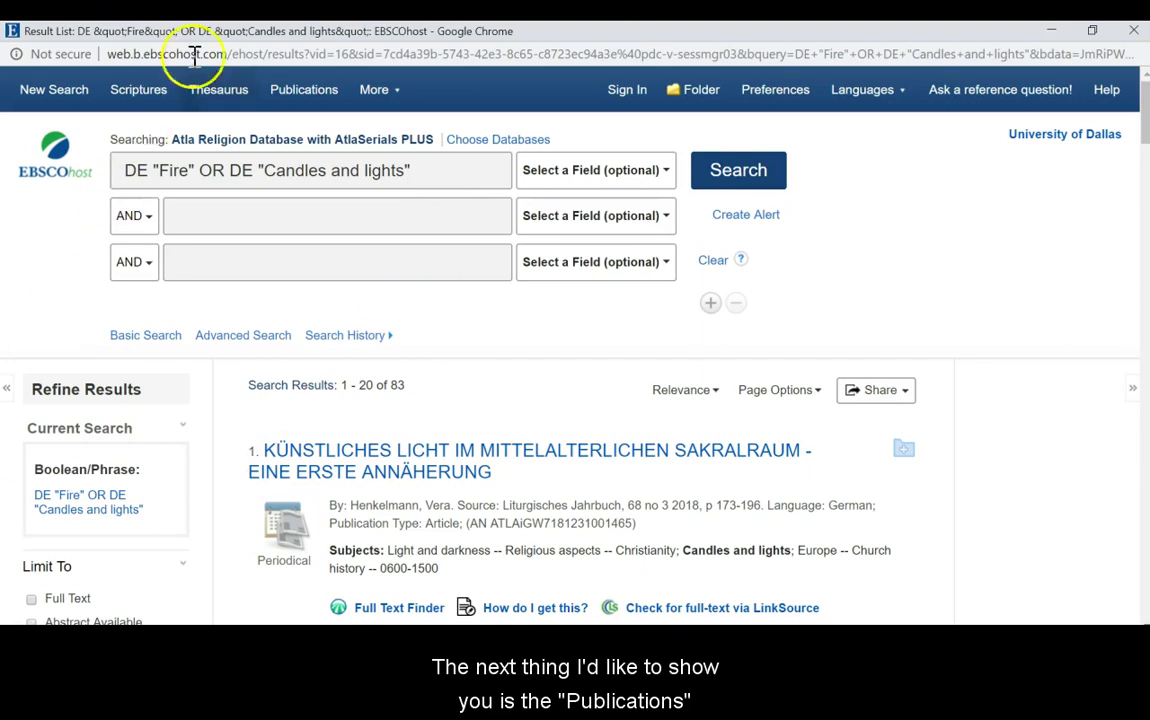
Browse Publications for 'journal of theological studies' to list The Journal Of Theological Studies
{"action": "left_click", "coordinate": [304, 92]}
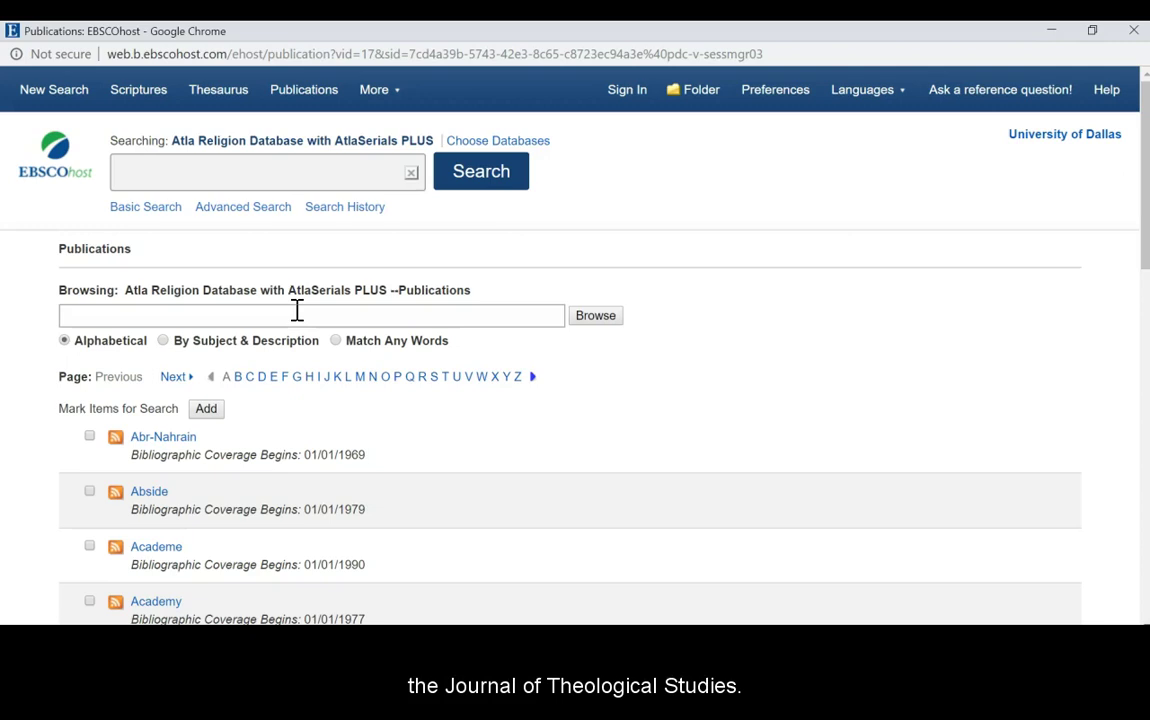
{"action": "left_click", "coordinate": [297, 311]}
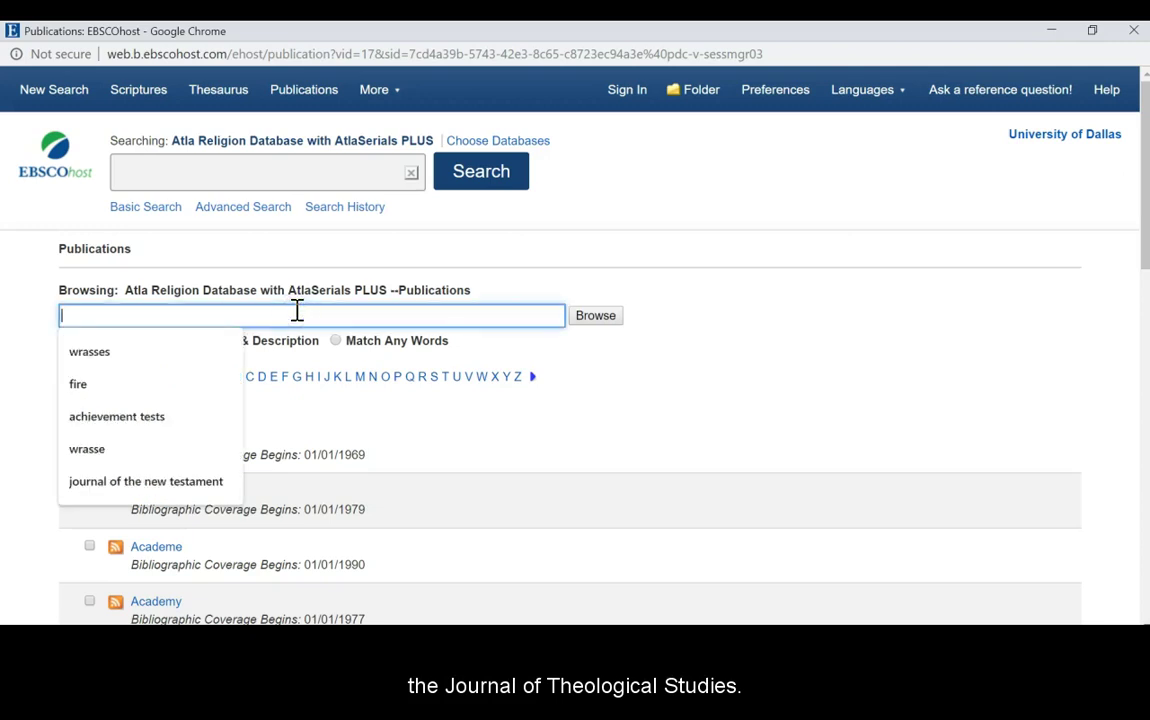
{"action": "type", "text": "journa"}
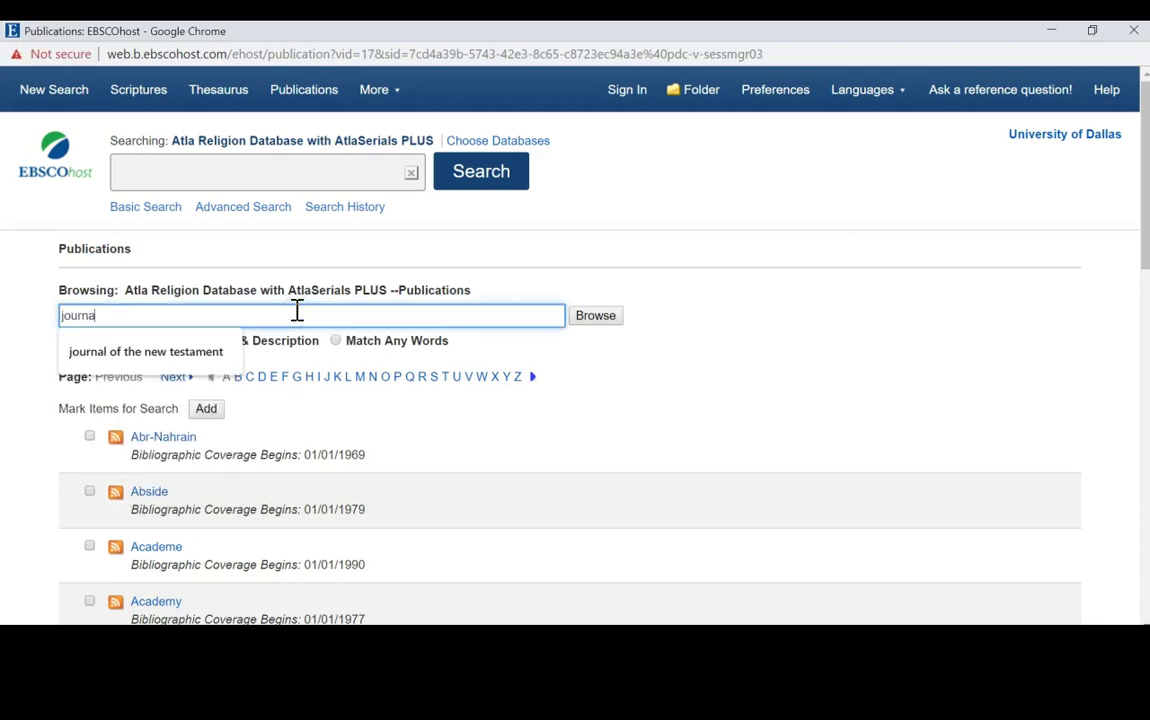
{"action": "type", "text": "l of theologic"}
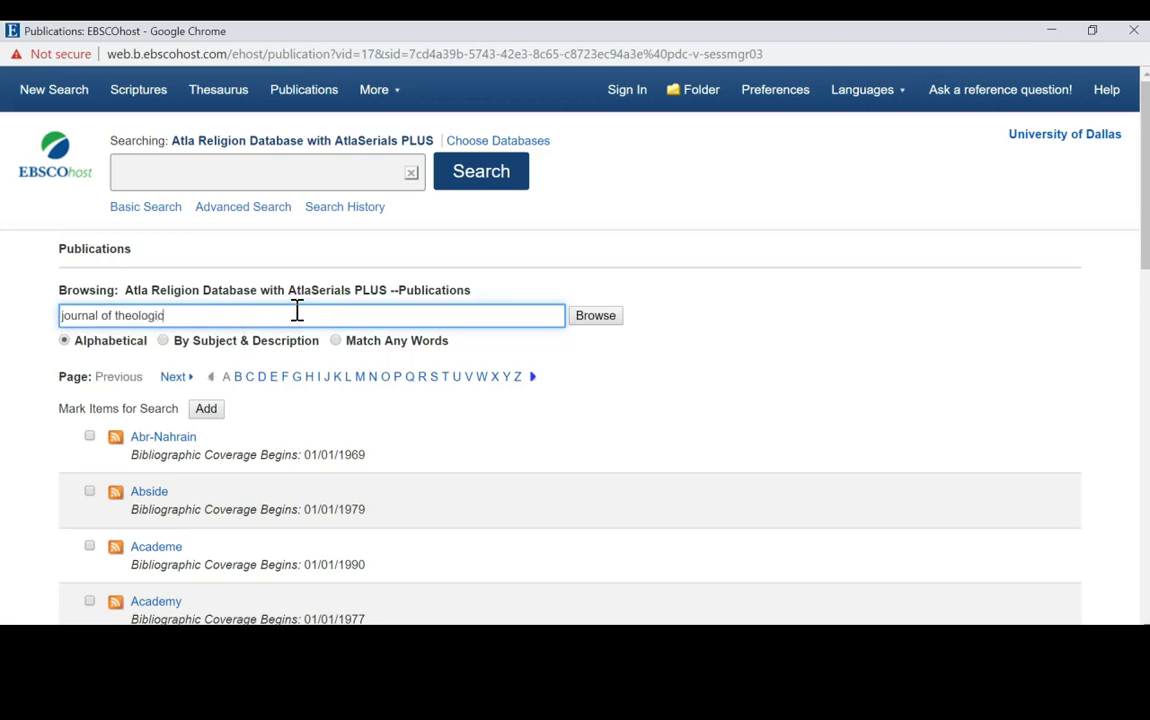
{"action": "type", "text": "al studies"}
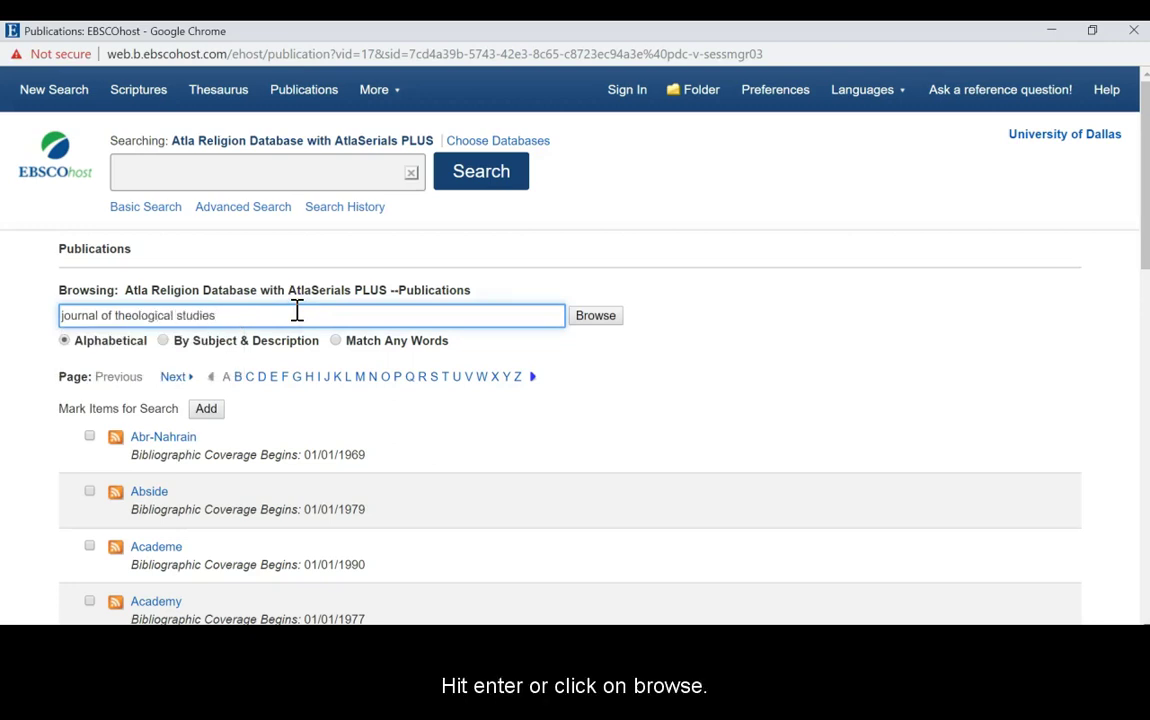
{"action": "key", "text": "Return"}
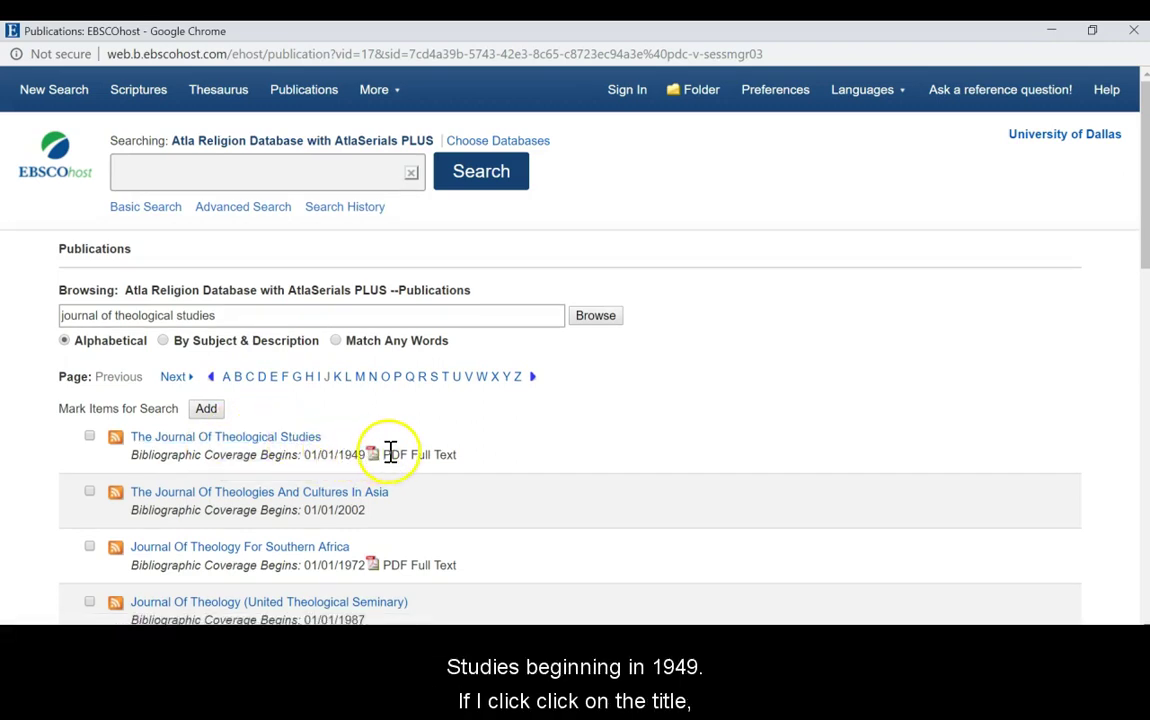
View the journal's Vol. 69 Issue 2 October 2018 issue, then start a blank new search
{"action": "left_click", "coordinate": [279, 442]}
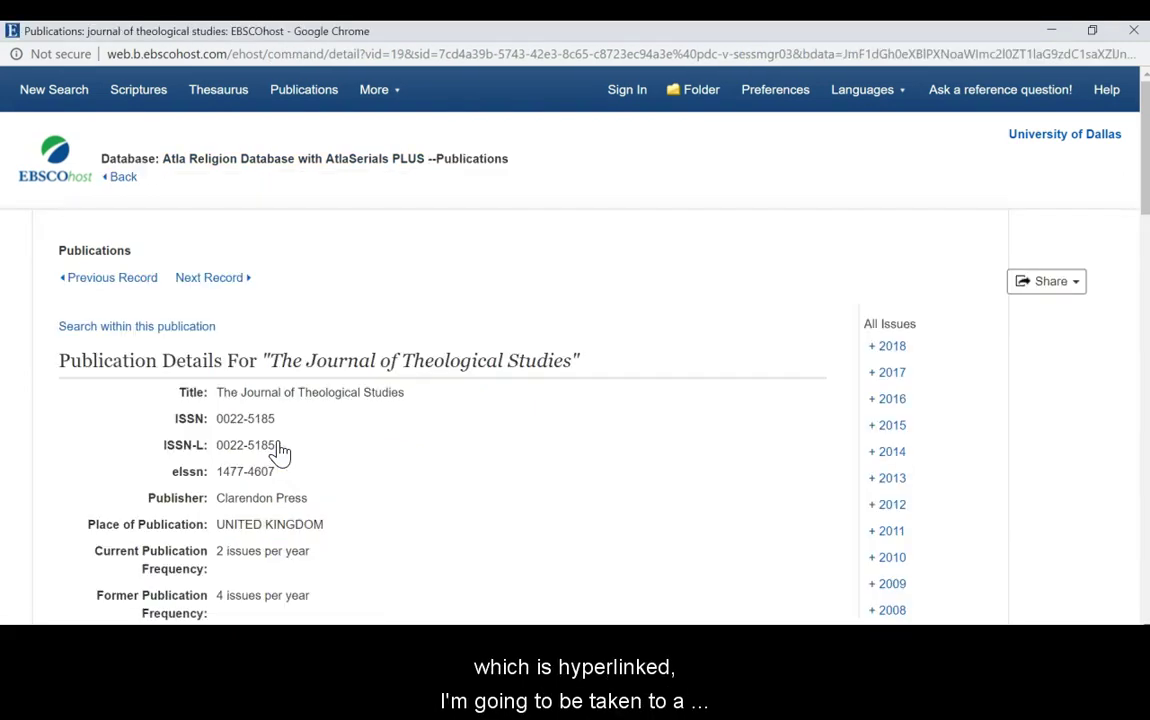
{"action": "left_click", "coordinate": [882, 346]}
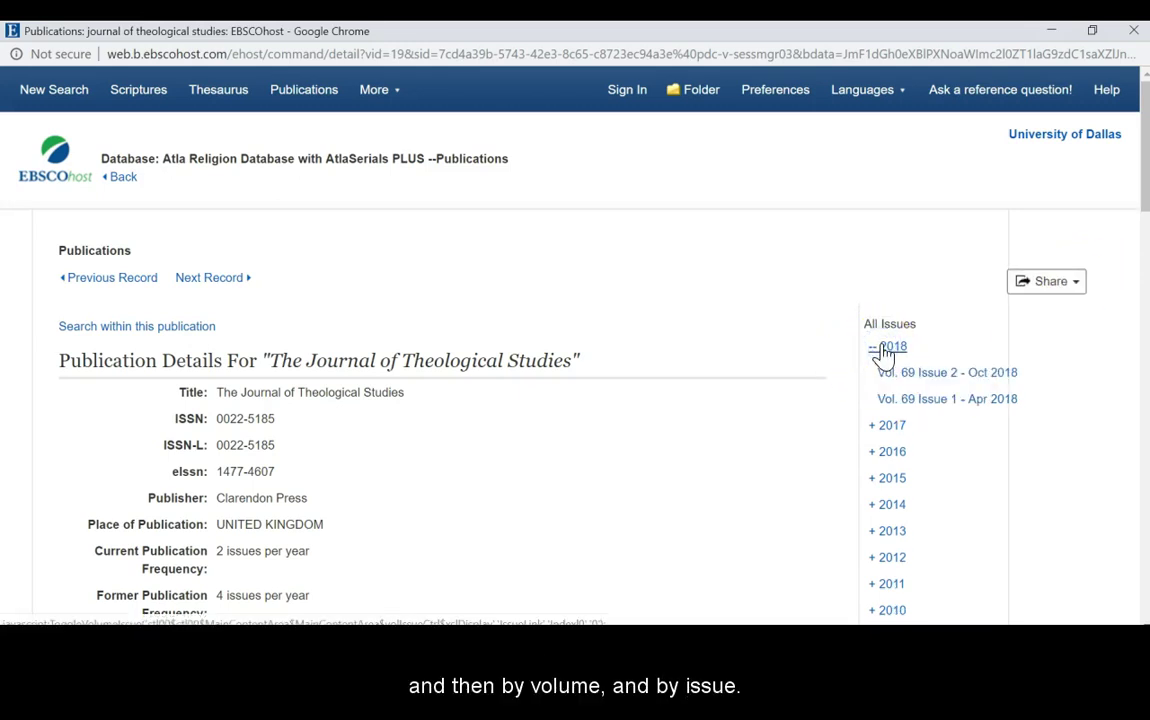
{"action": "left_click", "coordinate": [941, 377]}
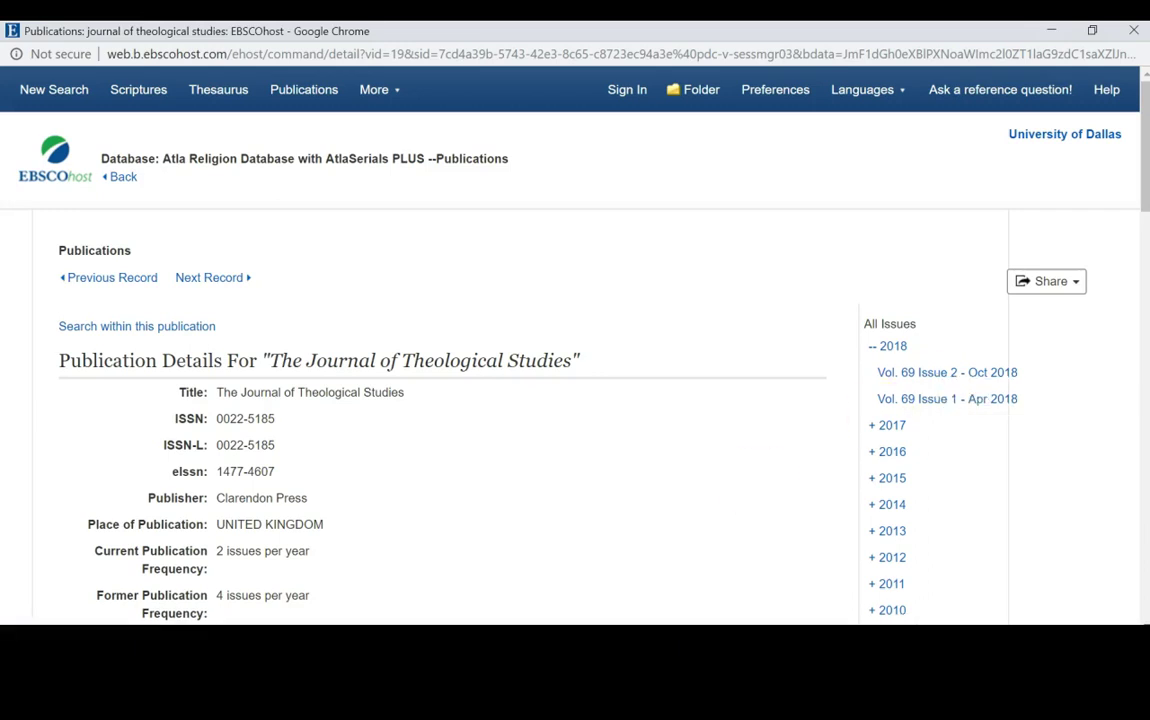
{"action": "left_click", "coordinate": [34, 92]}
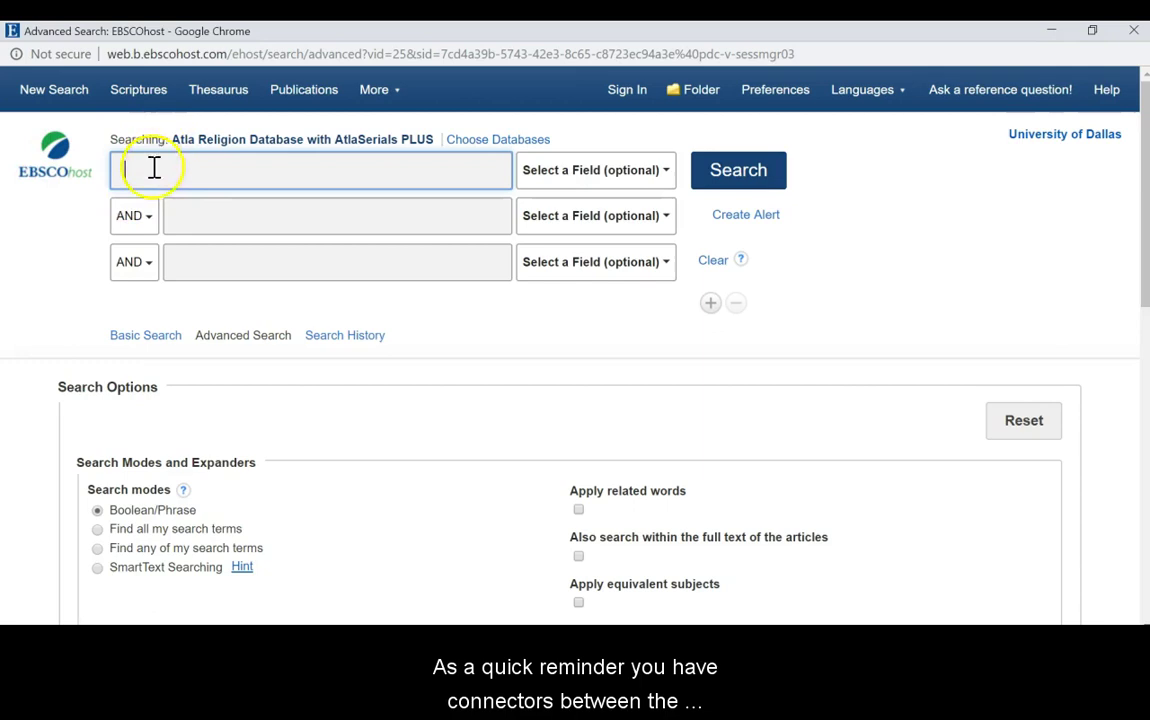
Show the AND, OR and NOT row connectors, then list the Select a Field options
{"action": "left_click", "coordinate": [150, 220]}
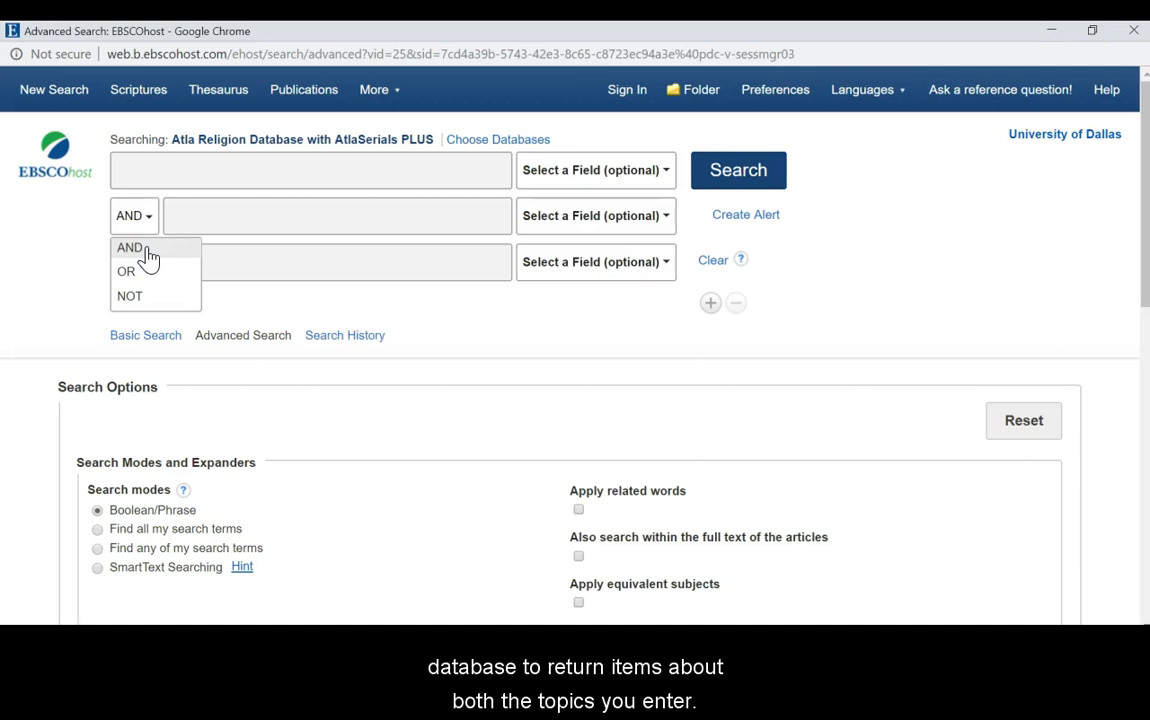
{"action": "left_click", "coordinate": [133, 282]}
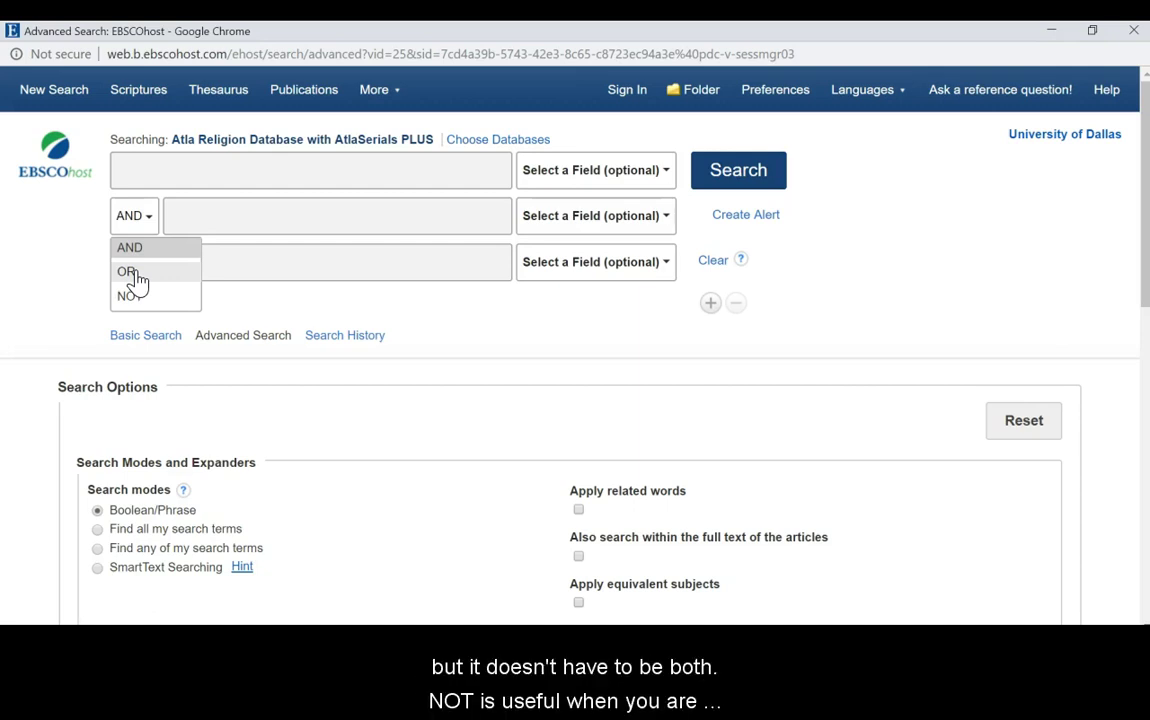
{"action": "left_click", "coordinate": [137, 297]}
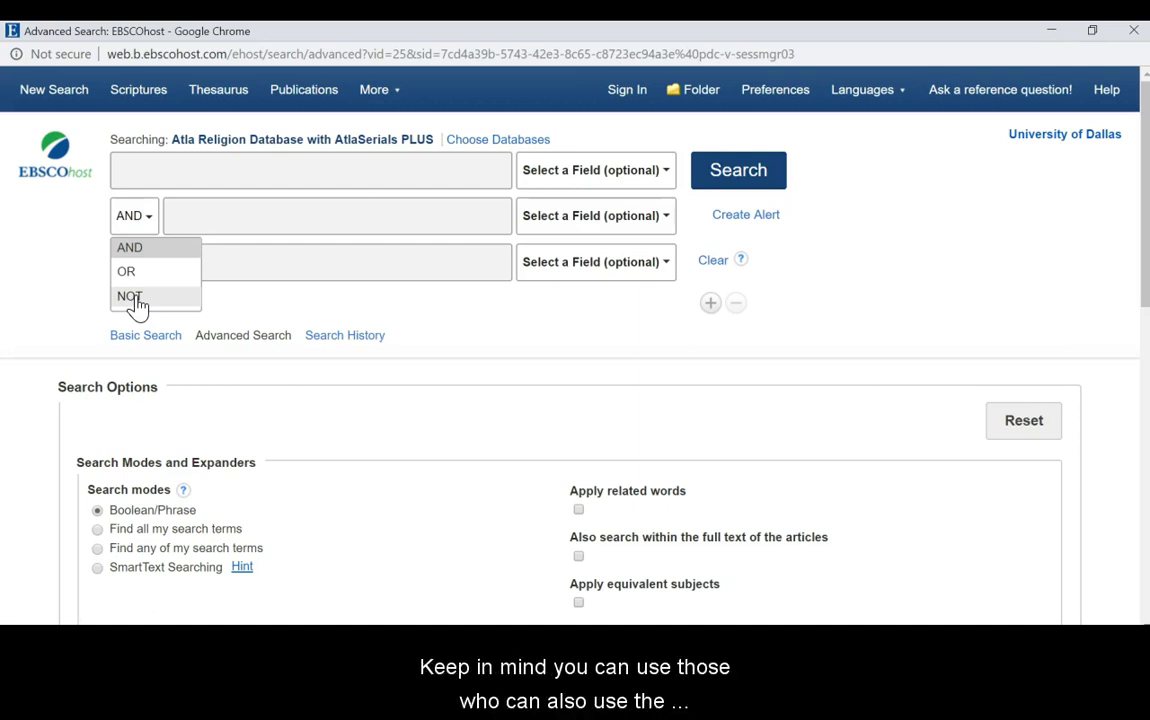
{"action": "left_click", "coordinate": [580, 170]}
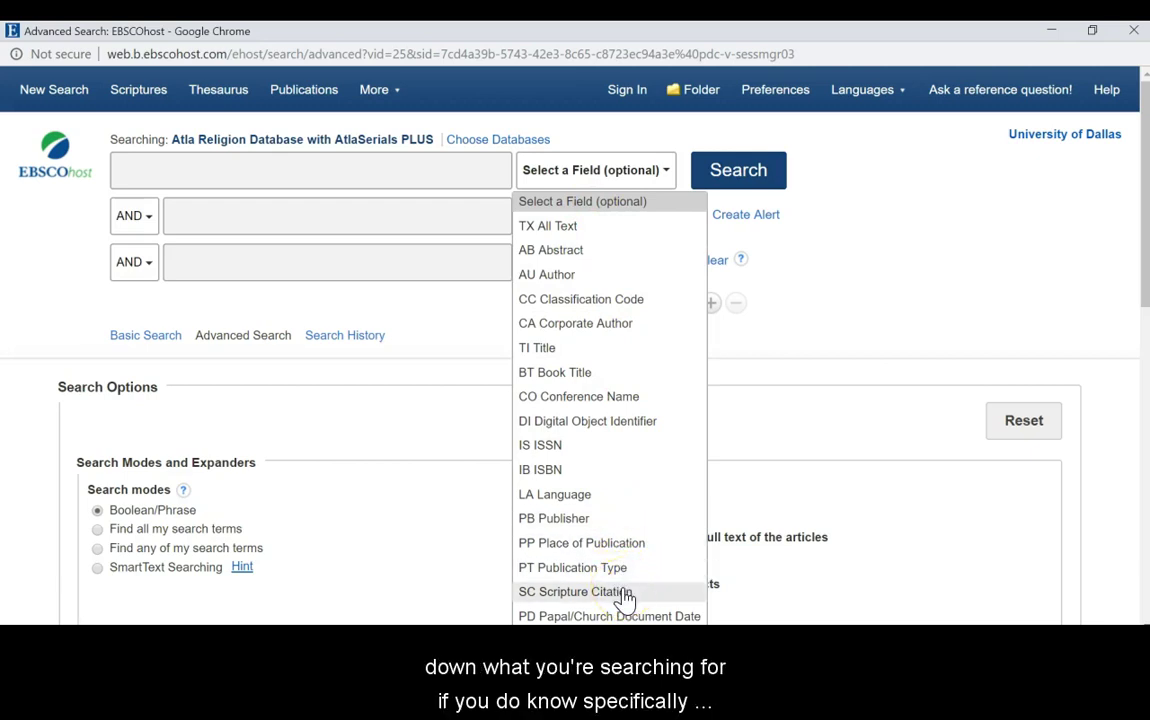
Run an advanced search for 'Psalms' AND 'water imagery', returning one article
{"action": "left_click", "coordinate": [330, 168]}
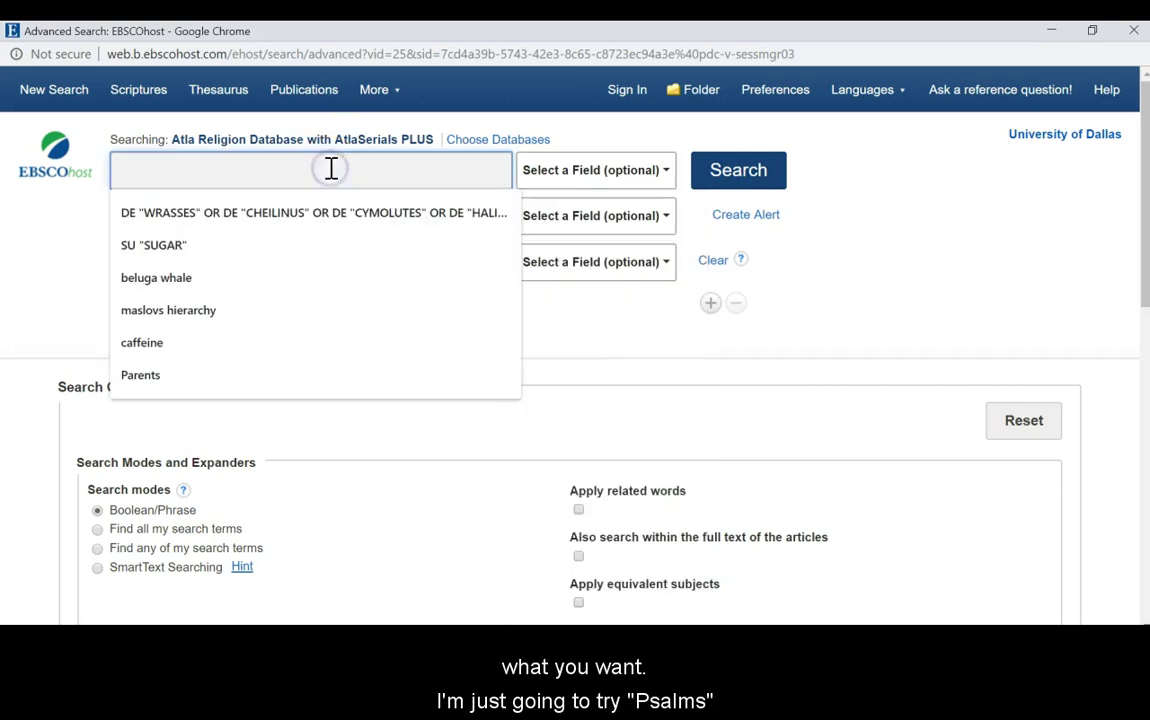
{"action": "type", "text": "Psalms"}
{"action": "key", "text": "Tab"}
{"action": "key", "text": "Tab"}
{"action": "type", "text": "water"}
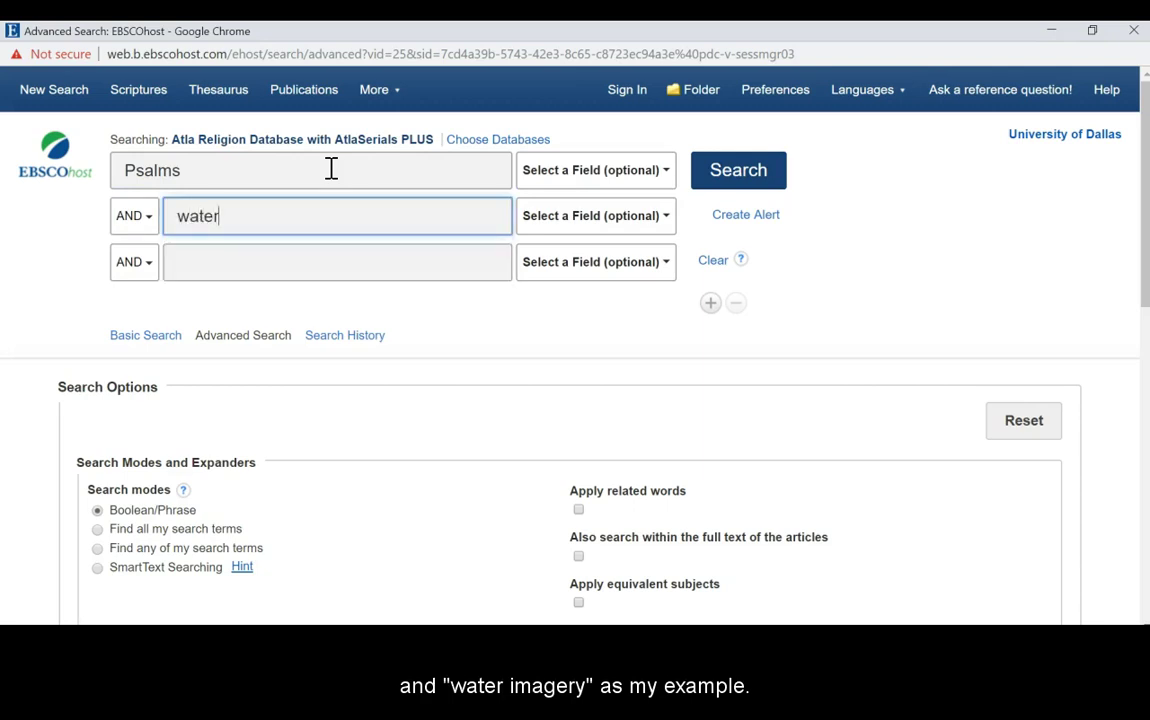
{"action": "type", "text": " imagery"}
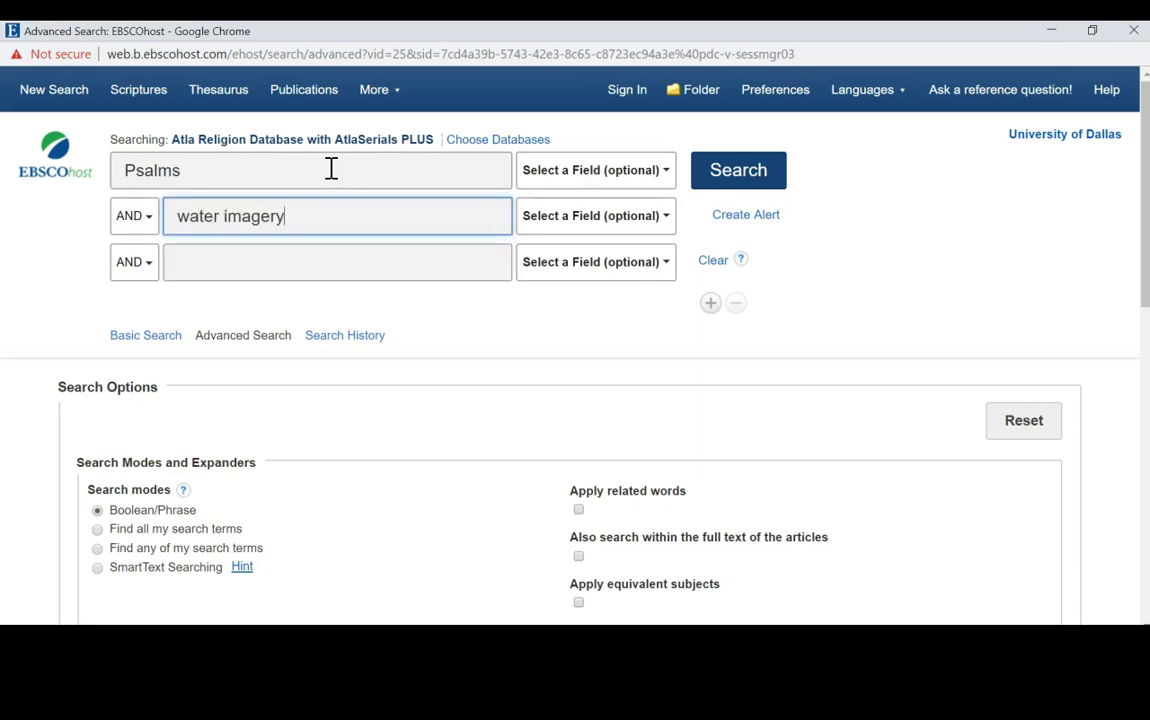
{"action": "left_click", "coordinate": [763, 163]}
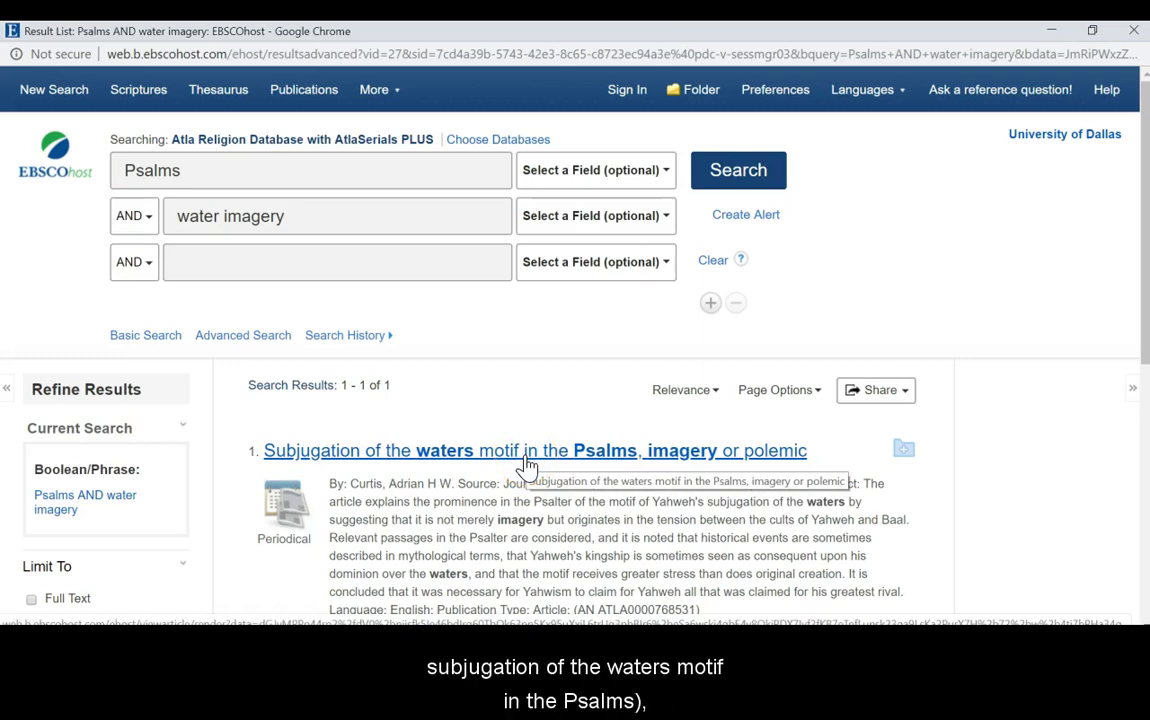
Open the subjugation-of-the-waters article record and follow its 'Water in the Bible' subject link
{"action": "left_click", "coordinate": [527, 466]}
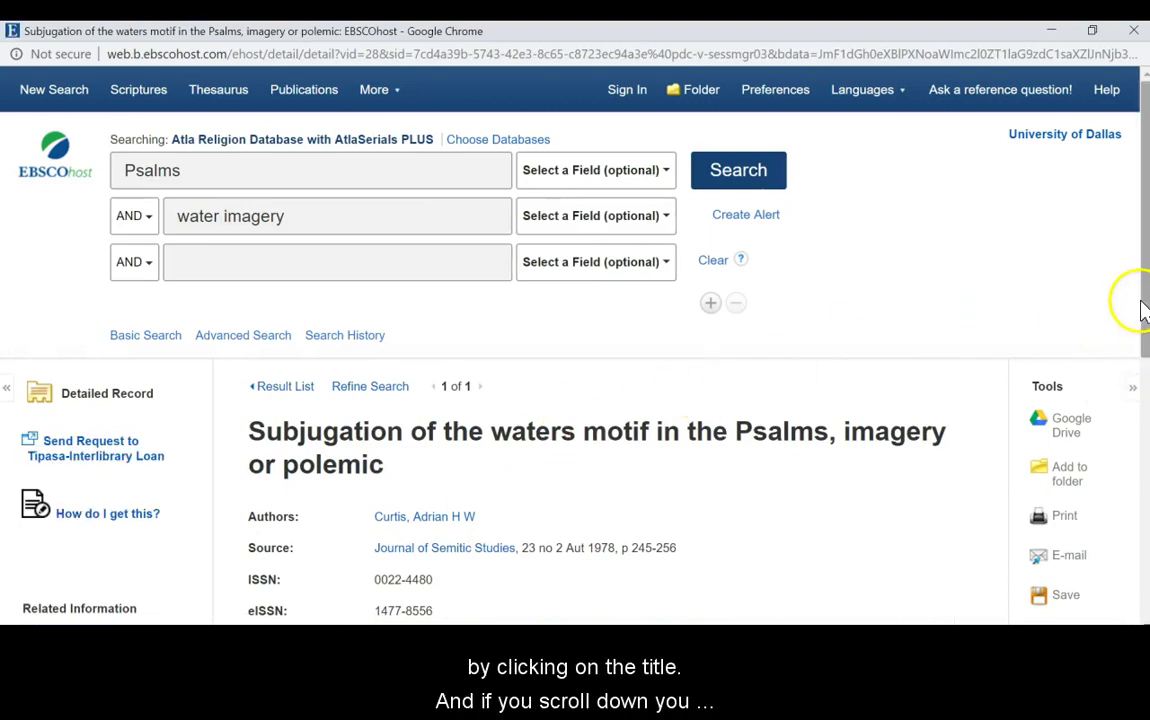
{"action": "scroll", "coordinate": [1140, 300], "scroll_direction": "down", "scroll_amount": 2}
{"action": "scroll", "coordinate": [516, 340], "scroll_direction": "down", "scroll_amount": 2}
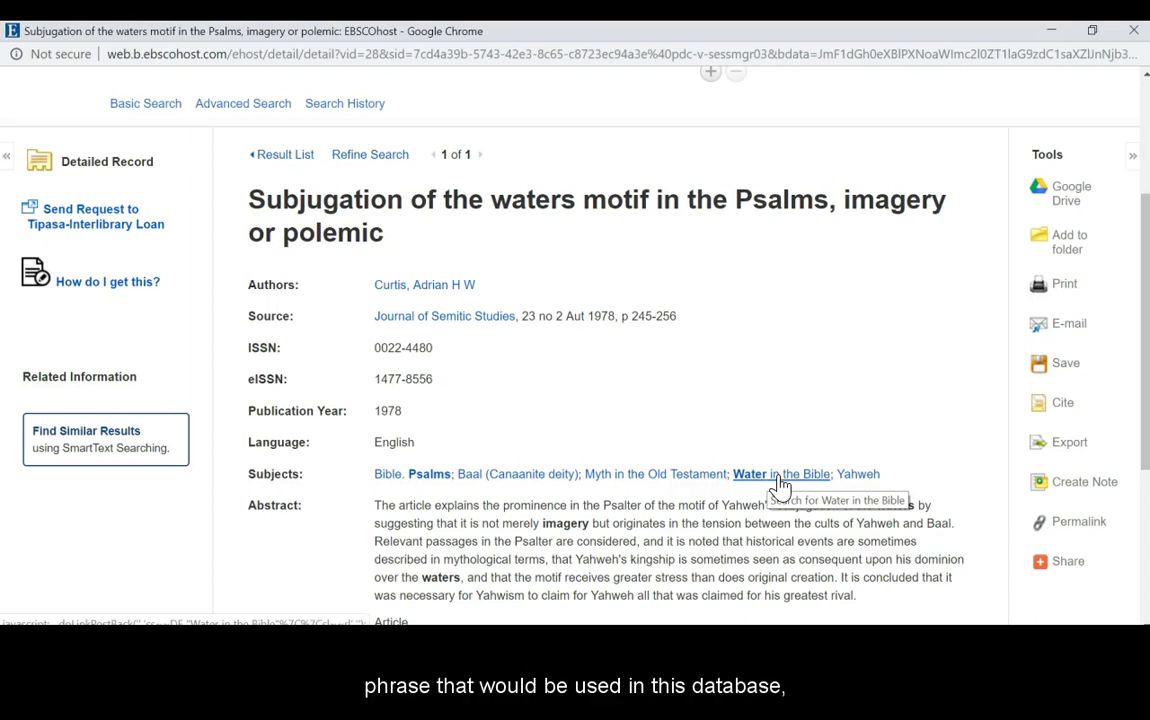
{"action": "left_click", "coordinate": [780, 476]}
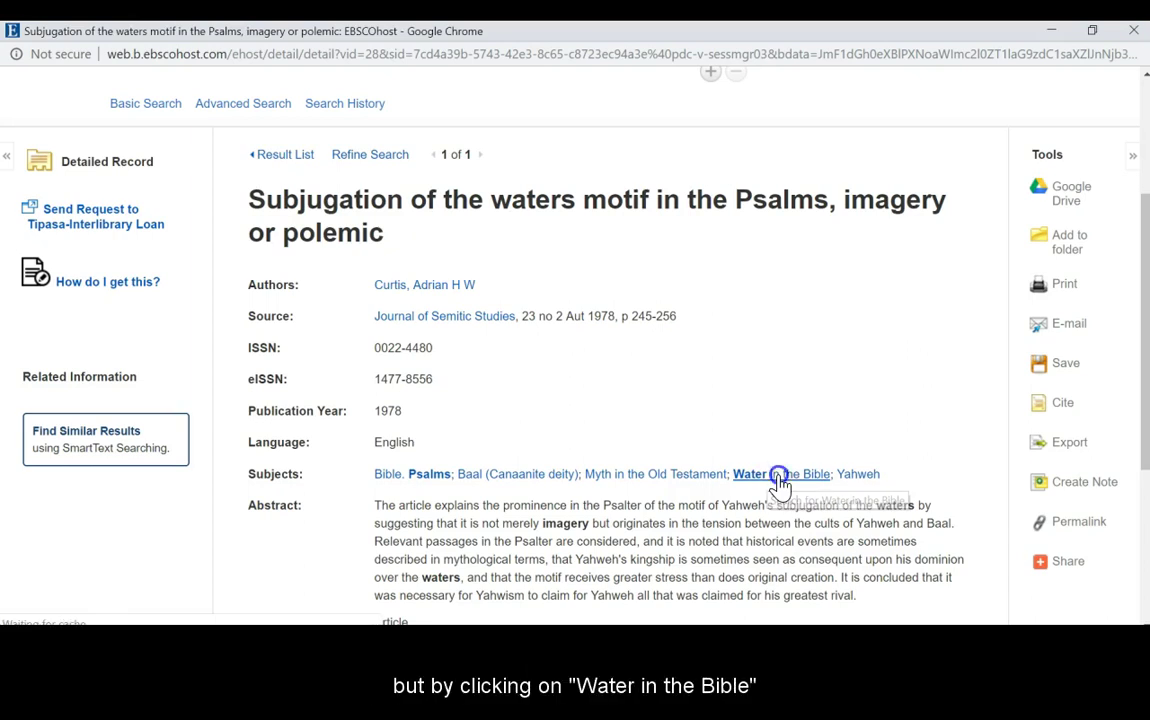